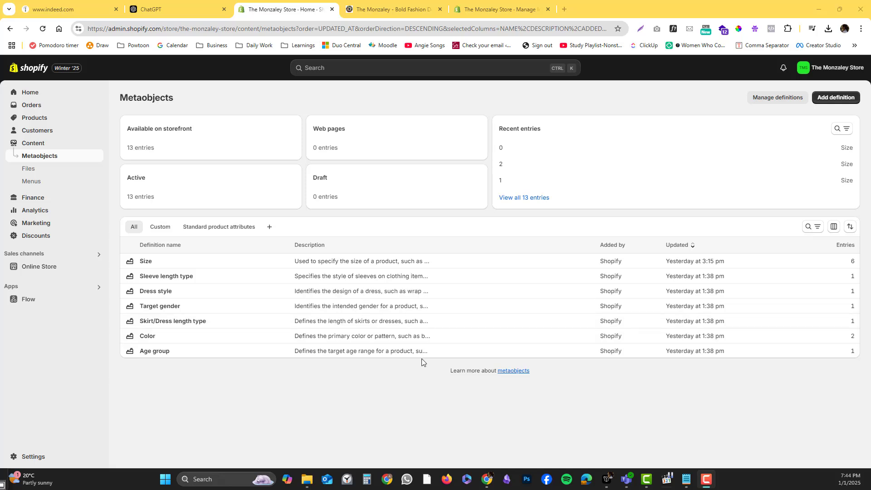
Step: Go to the store's Products list from the sidebar
click(32, 122)
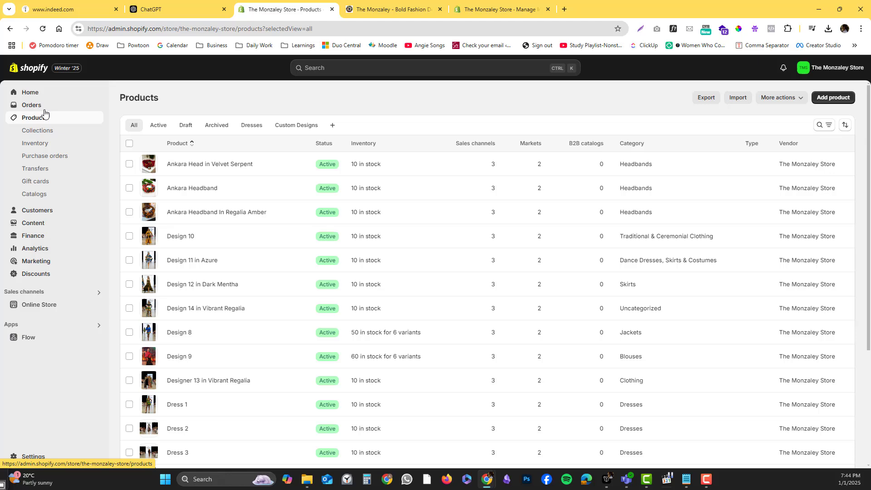
scroll(228, 285, down, 4)
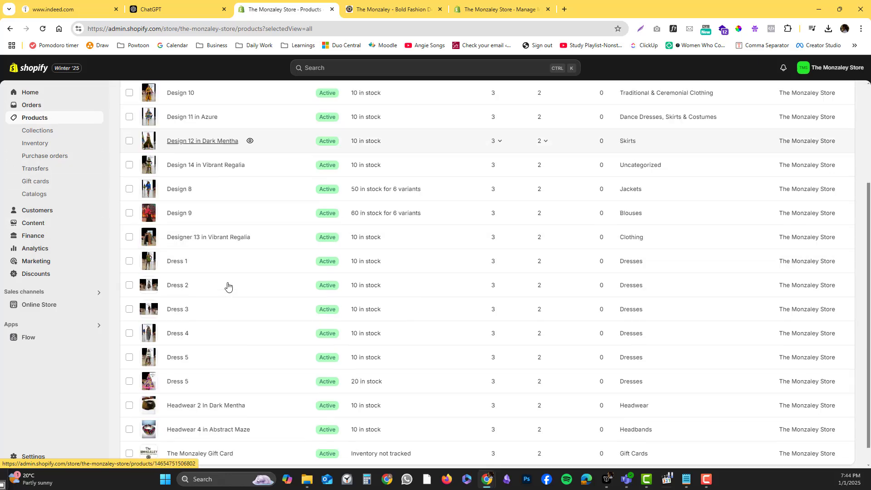
scroll(227, 285, up, 4)
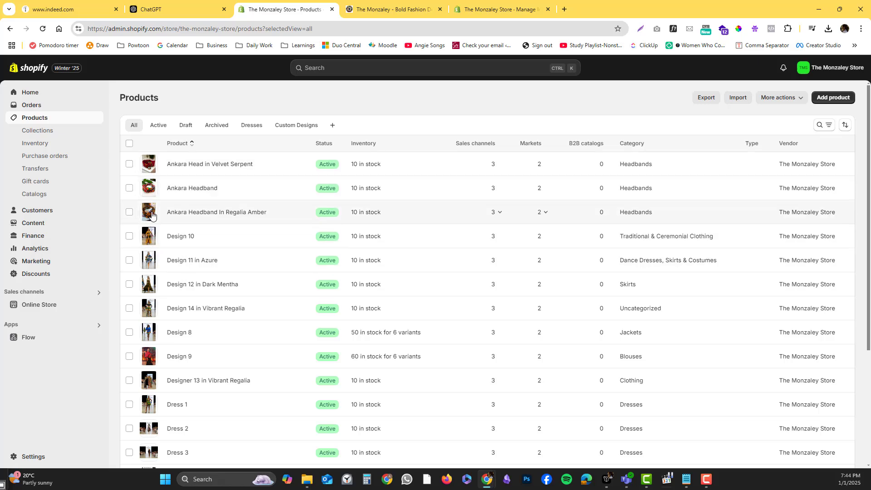
scroll(177, 268, down, 3)
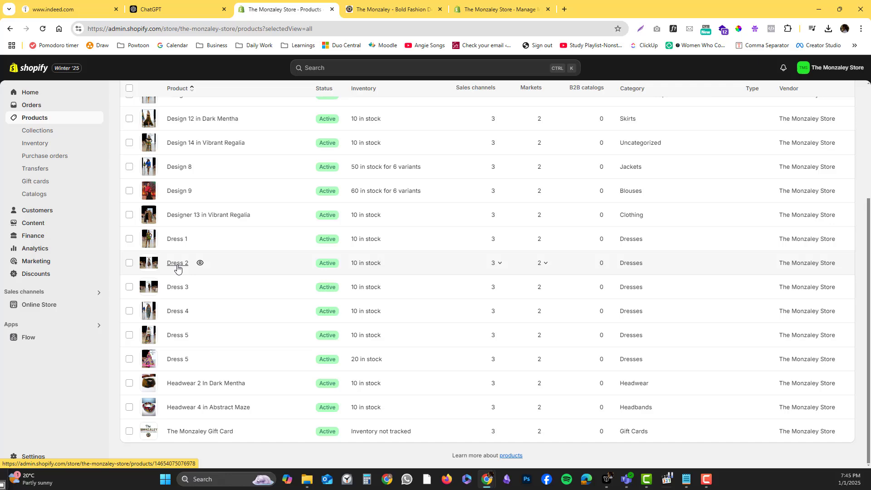
scroll(177, 268, up, 3)
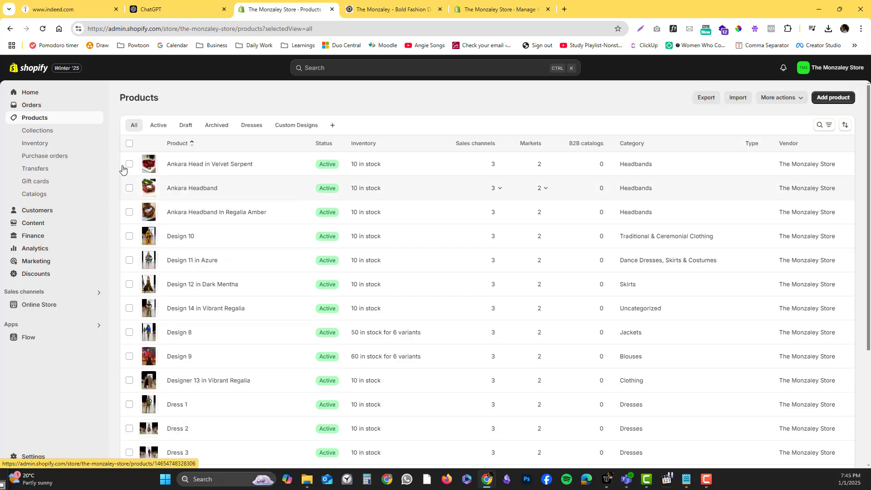
click(129, 164)
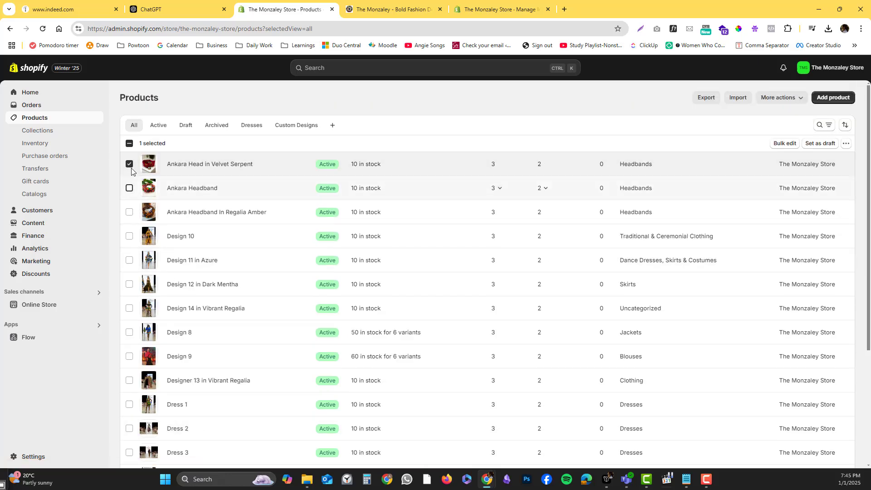
click(129, 188)
click(129, 143)
click(129, 143)
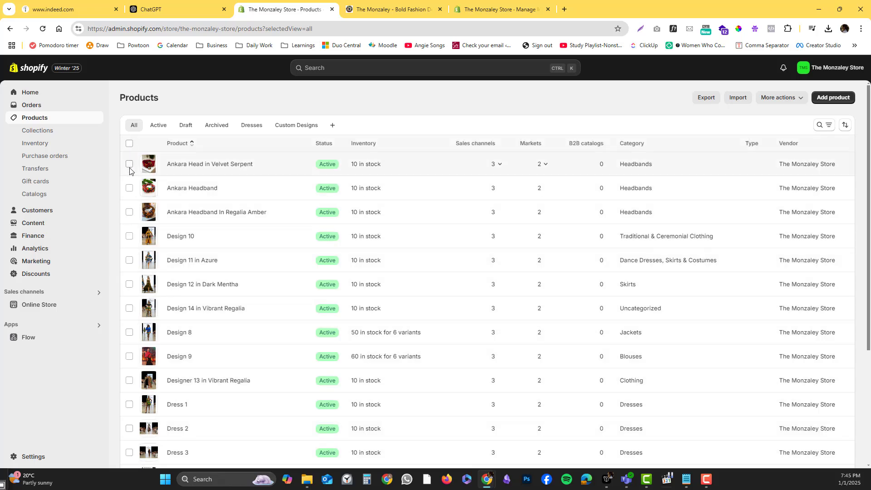
click(129, 188)
click(129, 164)
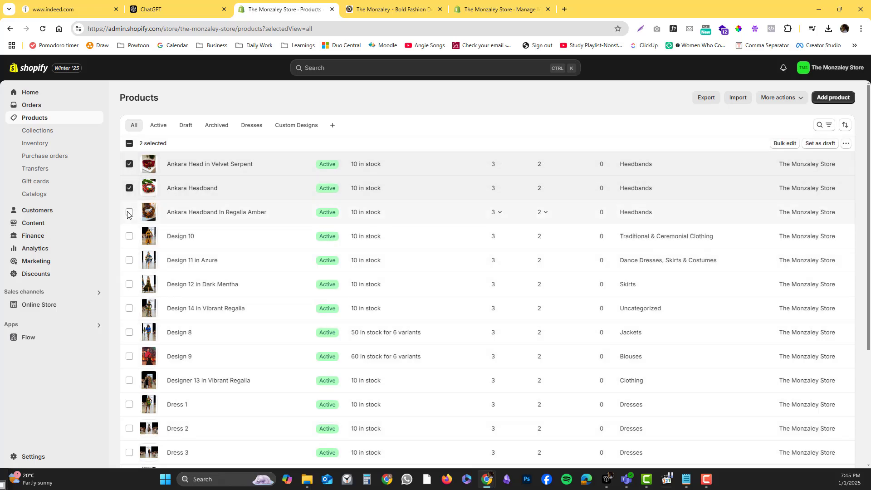
click(130, 212)
scroll(176, 304, down, 4)
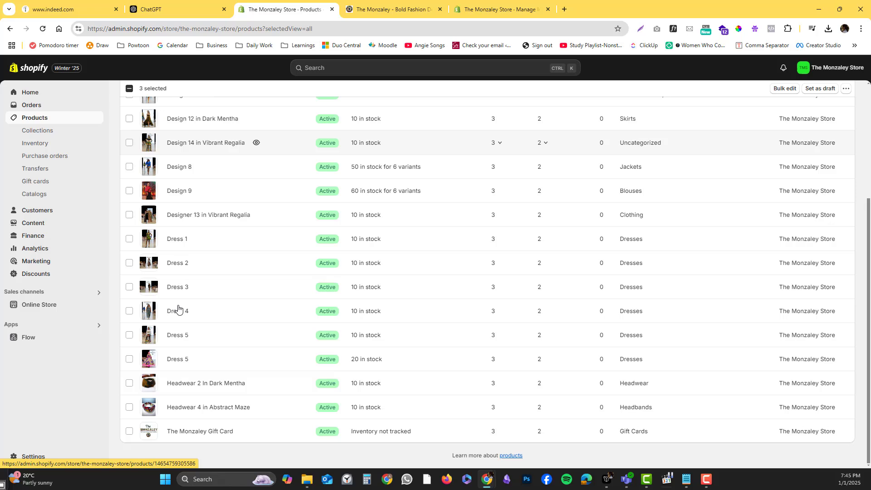
click(129, 384)
click(130, 408)
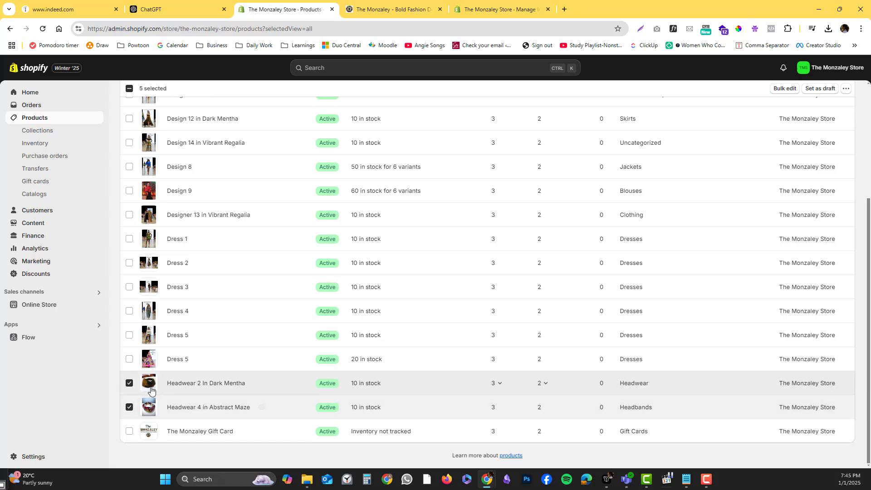
scroll(157, 338, up, 4)
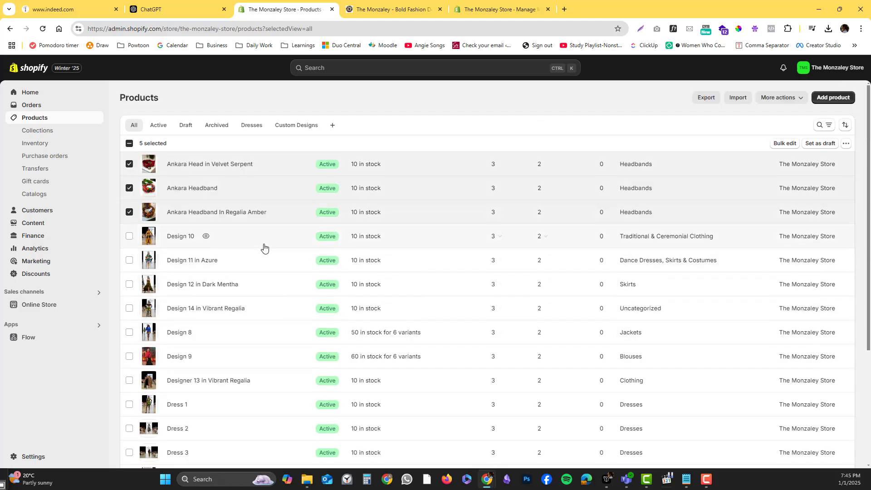
scroll(264, 247, down, 4)
scroll(265, 248, up, 4)
scroll(263, 247, down, 4)
scroll(263, 247, up, 4)
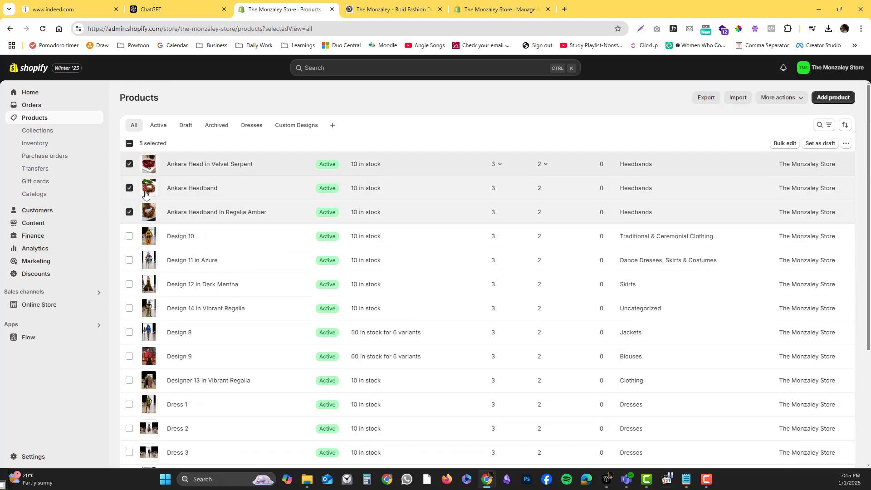
scroll(165, 285, down, 4)
scroll(165, 285, up, 4)
click(130, 145)
Step: Clear the product selection and create a saved view named 'Headbands'
click(129, 145)
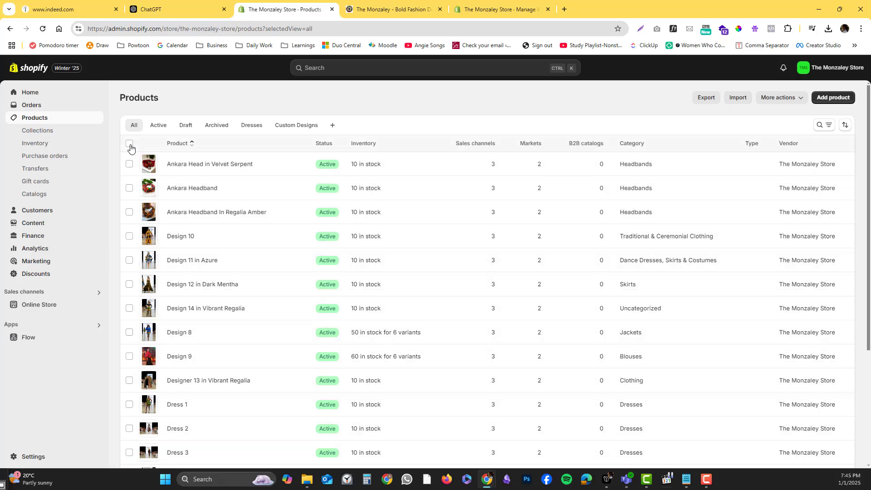
click(333, 126)
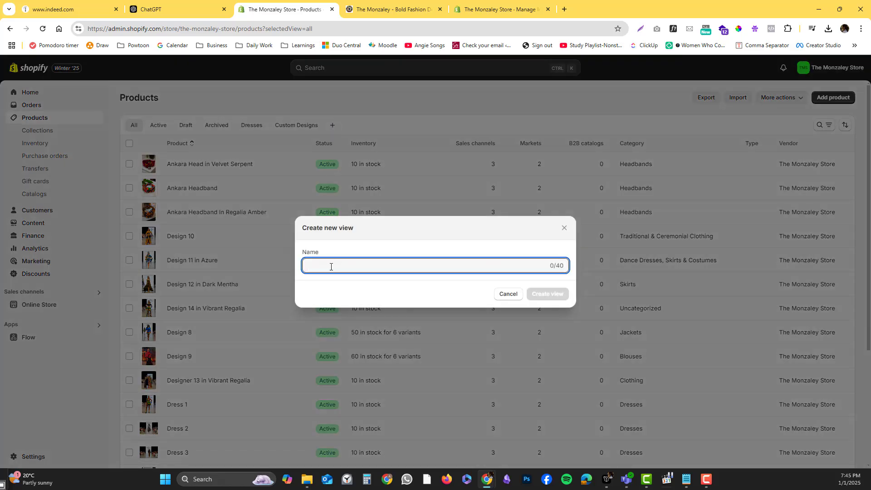
text(Headbands)
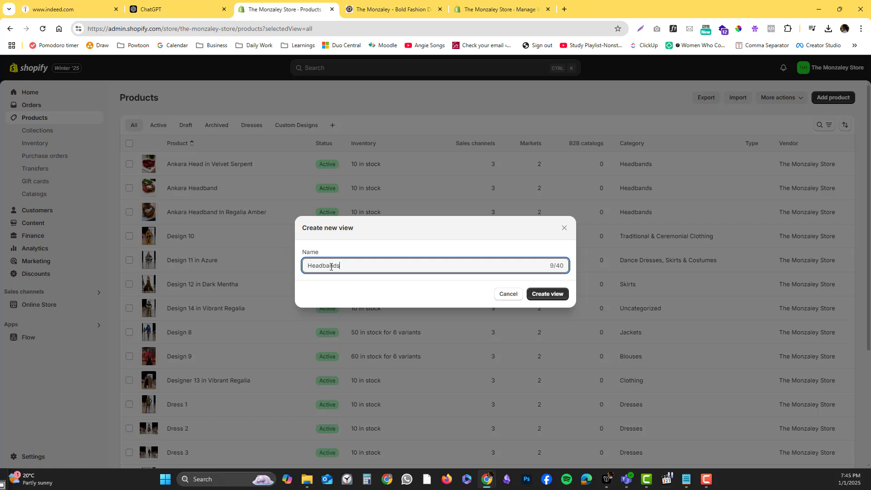
double_click(331, 267)
click(549, 294)
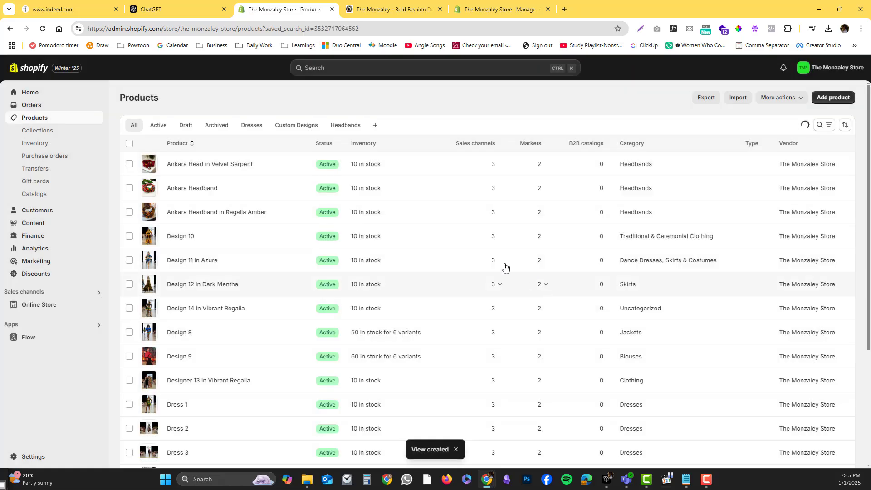
Step: Add a Collection filter for Headwear to the Headbands view and save it
click(823, 125)
click(290, 144)
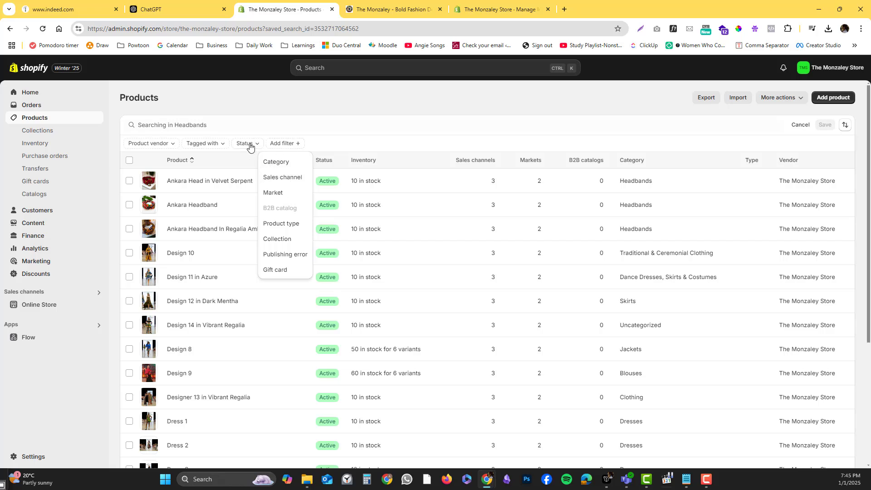
click(292, 145)
click(291, 144)
click(286, 240)
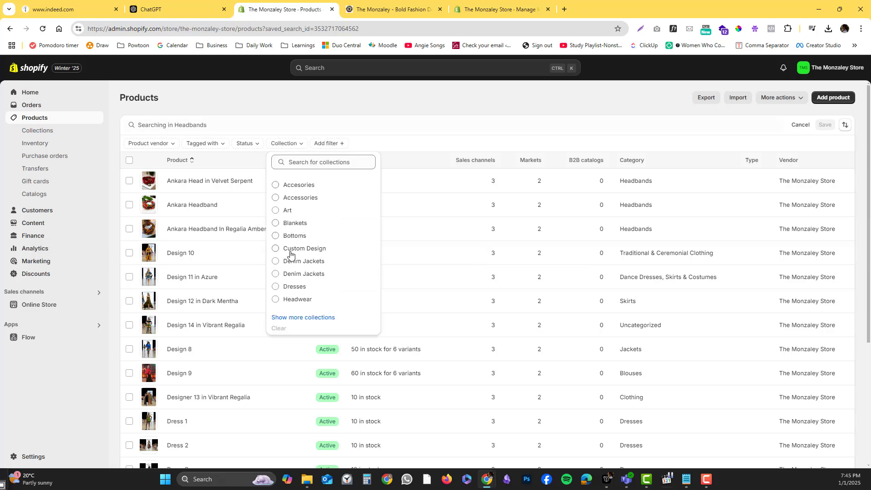
click(305, 157)
text(hea)
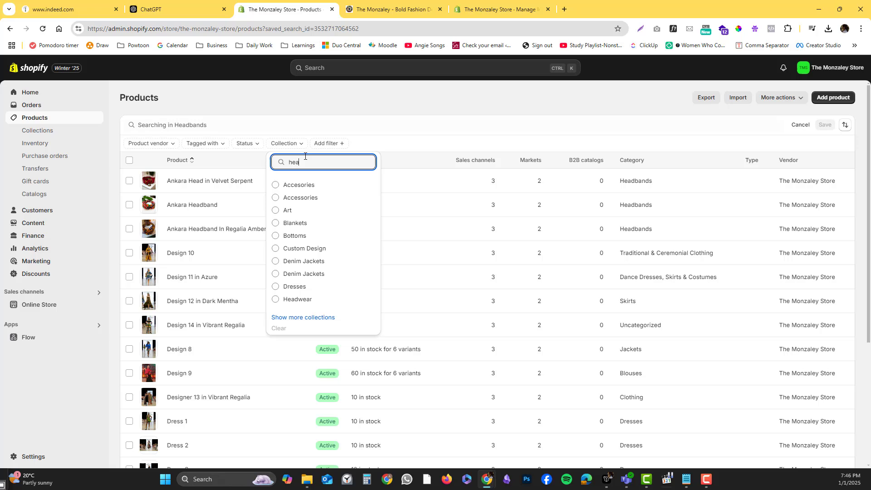
text(d)
click(283, 186)
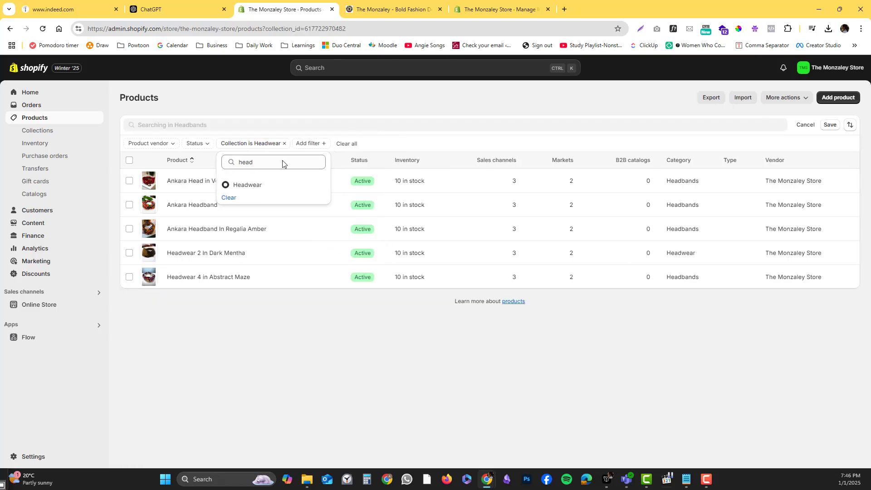
click(831, 124)
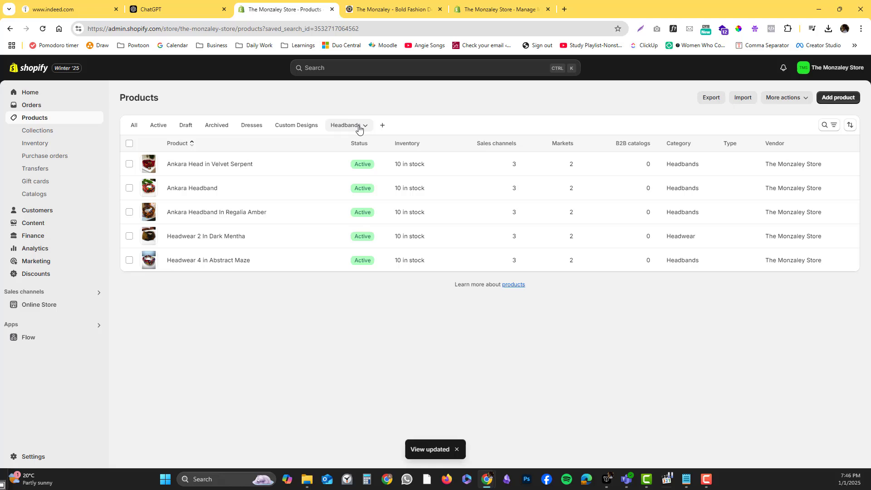
Step: Select all five headwear products listed in the Headbands view
click(358, 127)
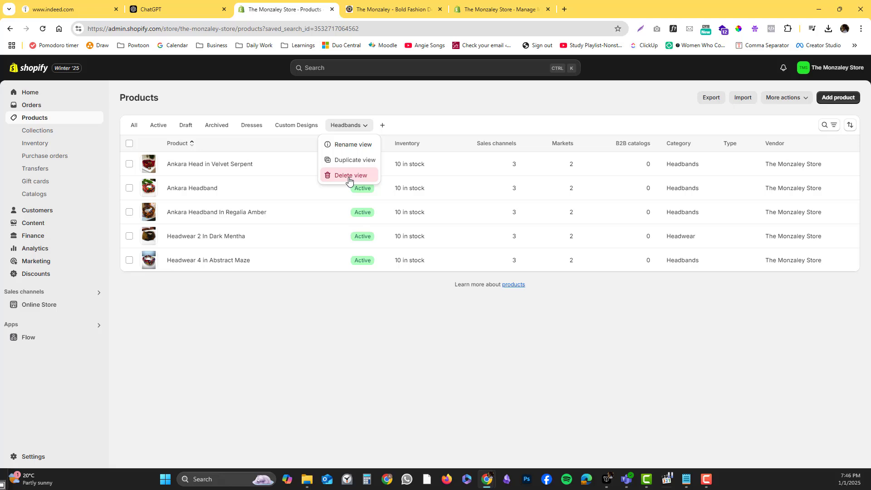
click(329, 312)
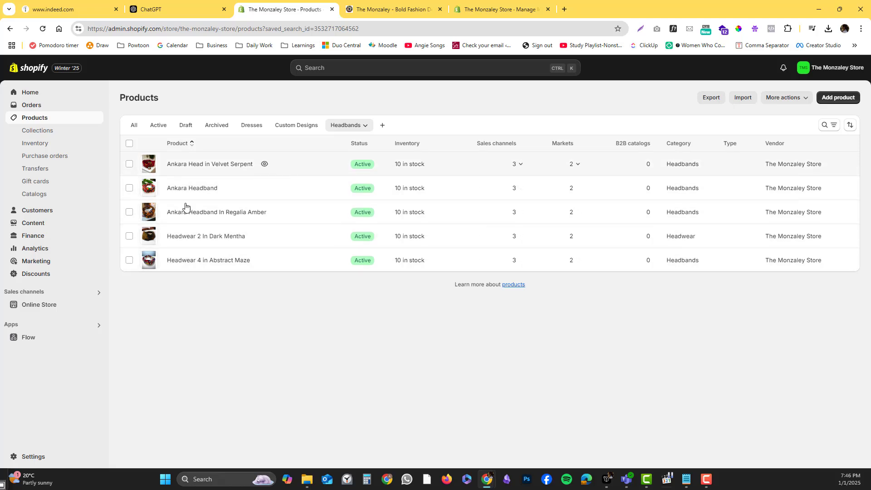
click(129, 143)
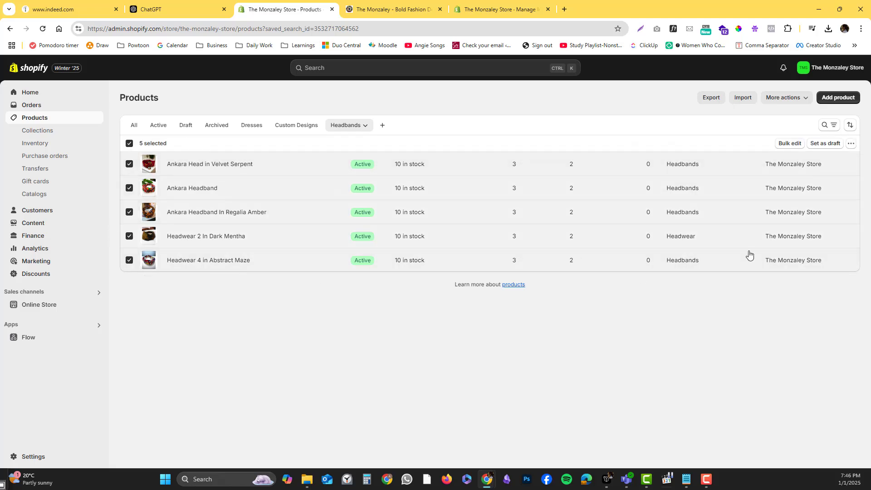
Step: Bulk-edit the five headwear products with a Tags column added to the table
click(788, 148)
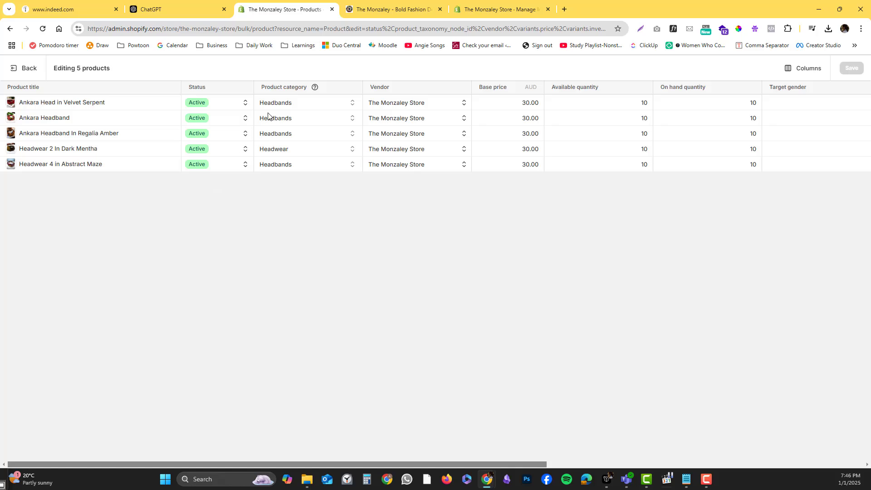
click(231, 105)
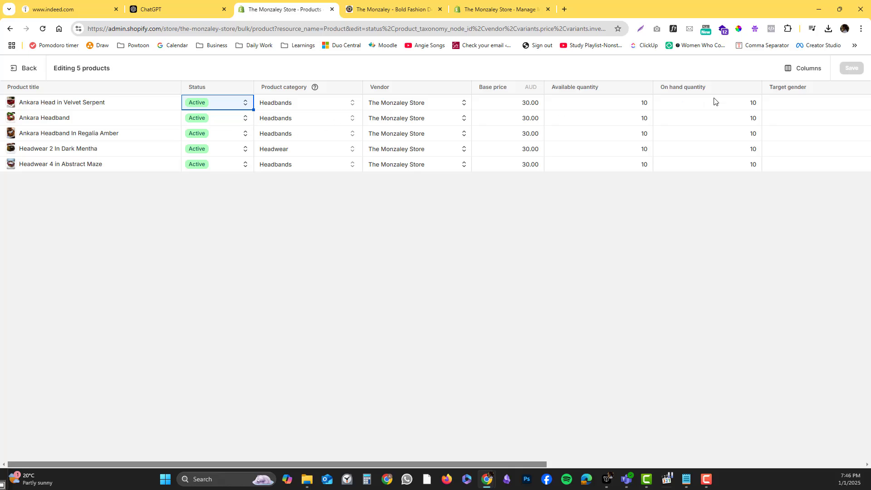
click(801, 69)
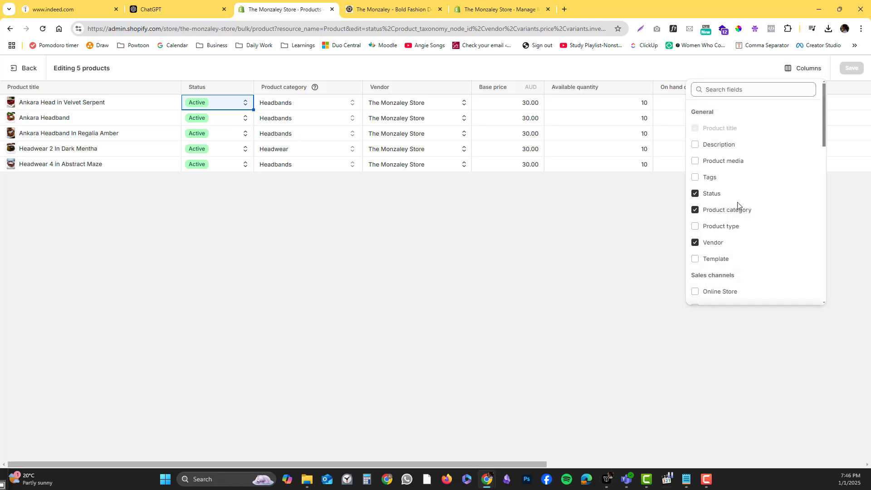
click(697, 178)
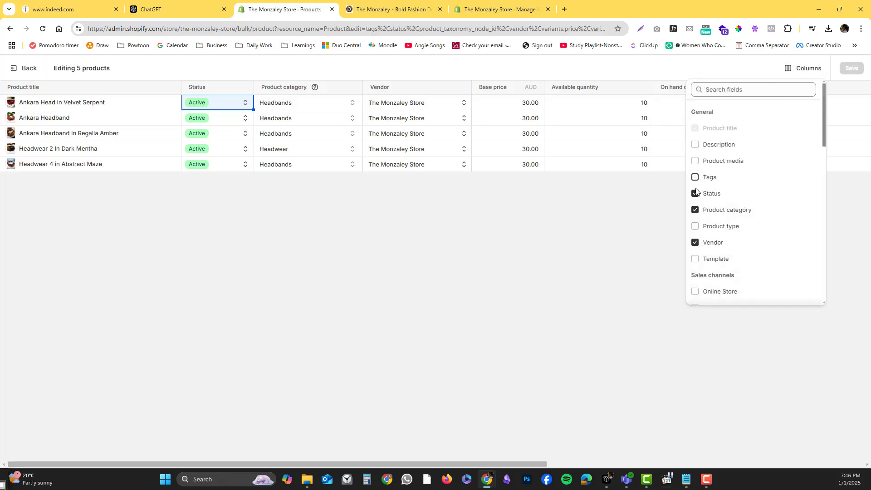
click(613, 228)
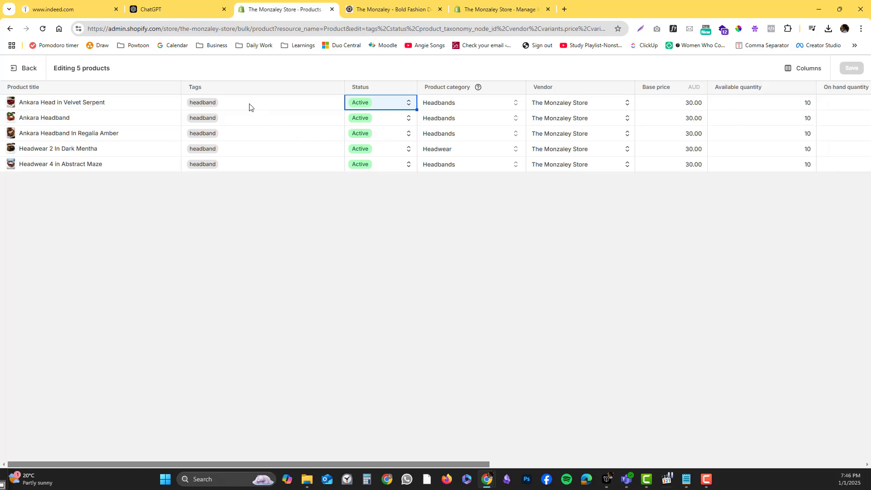
Step: Add the 'accesories' tag to the first product and the Regalia Amber headband
click(261, 105)
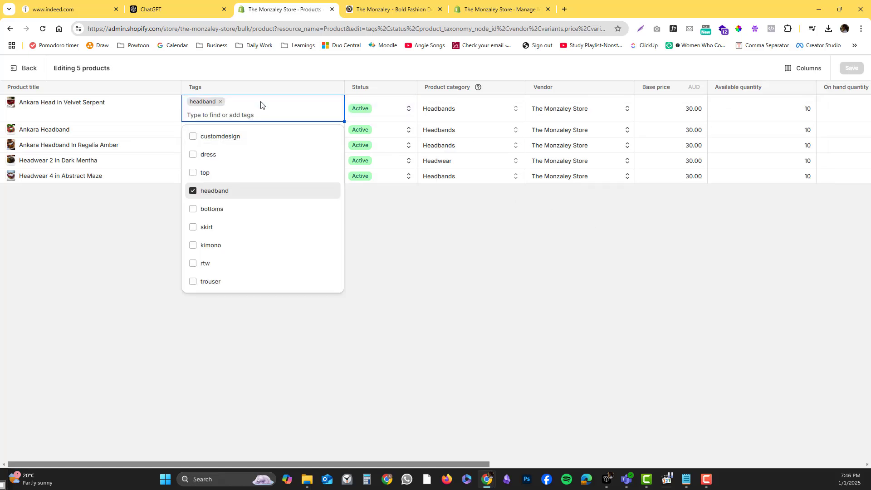
text(accesories)
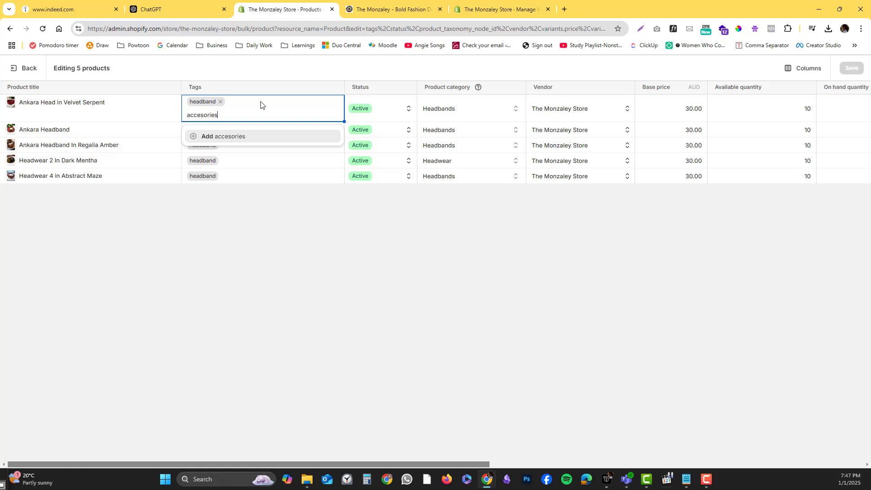
click(243, 137)
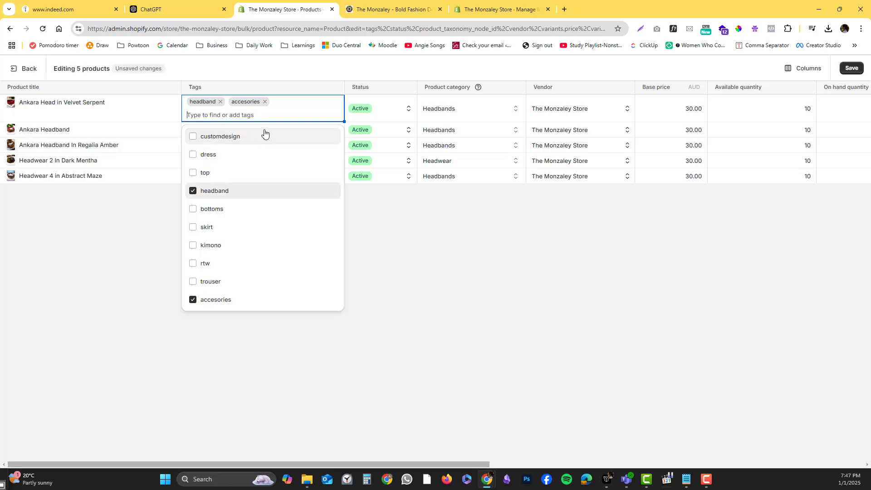
click(407, 261)
click(250, 132)
click(245, 137)
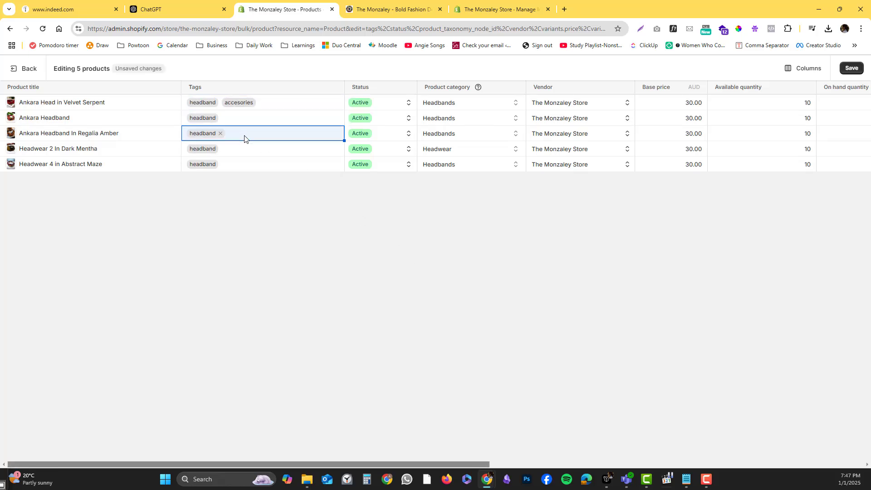
click(244, 138)
text(accesories)
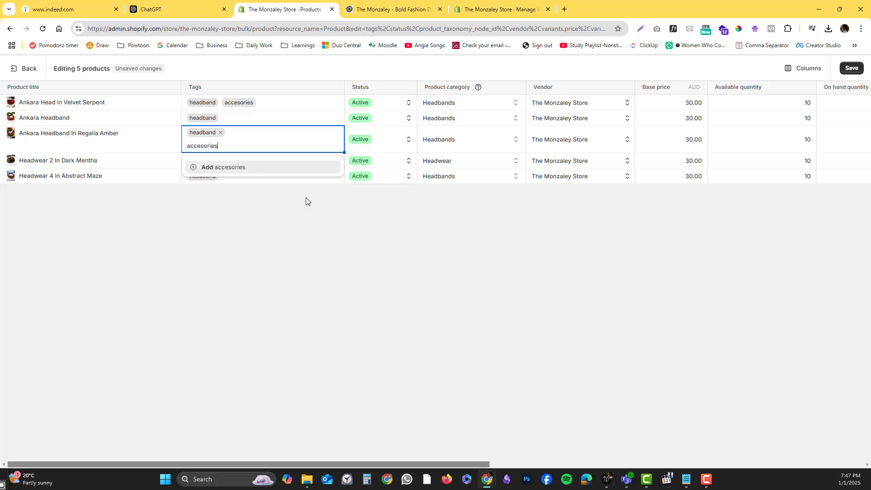
click(266, 170)
click(412, 259)
click(244, 167)
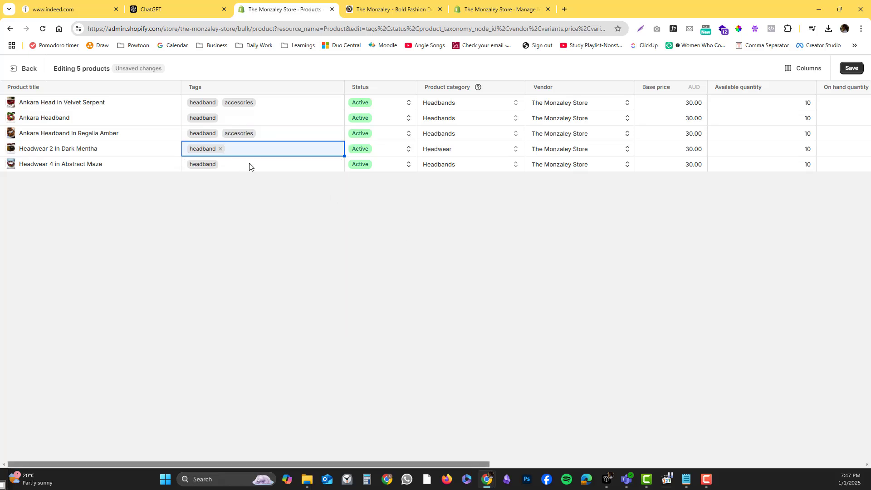
Step: Tag Headwear 2 In Dark Mentha and Headwear 4 in Abstract Maze 'accesories', then save
click(249, 166)
click(251, 152)
click(250, 152)
text(accesories)
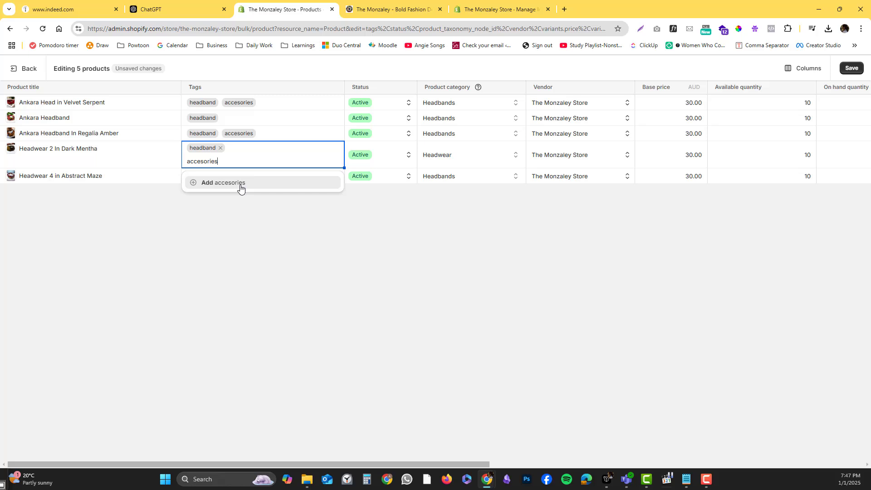
click(240, 183)
key(Escape)
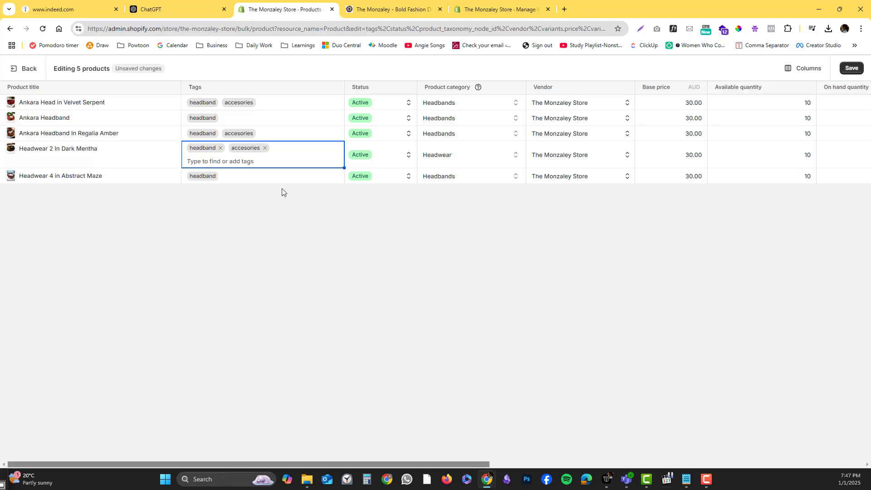
click(249, 177)
click(249, 167)
text(accesories)
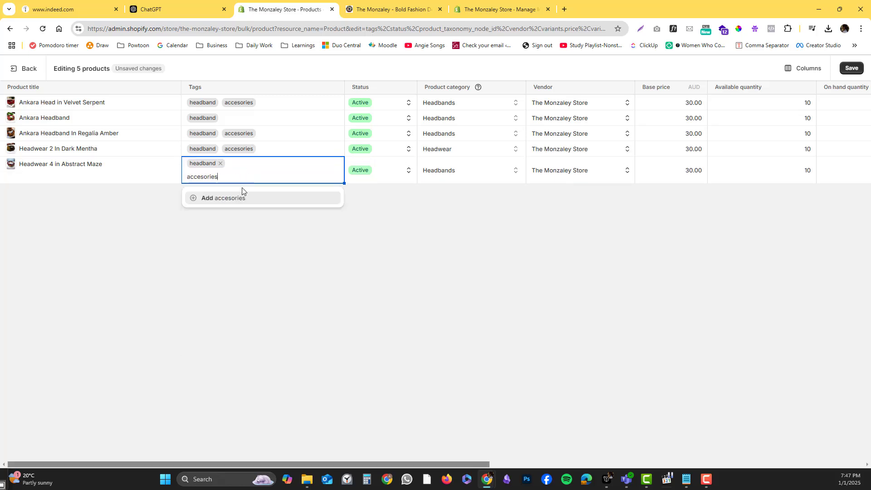
click(240, 198)
key(Escape)
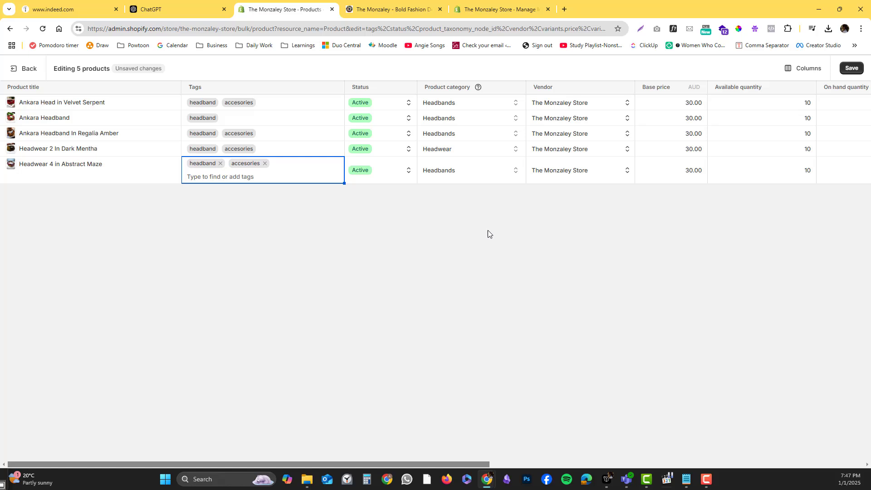
click(851, 68)
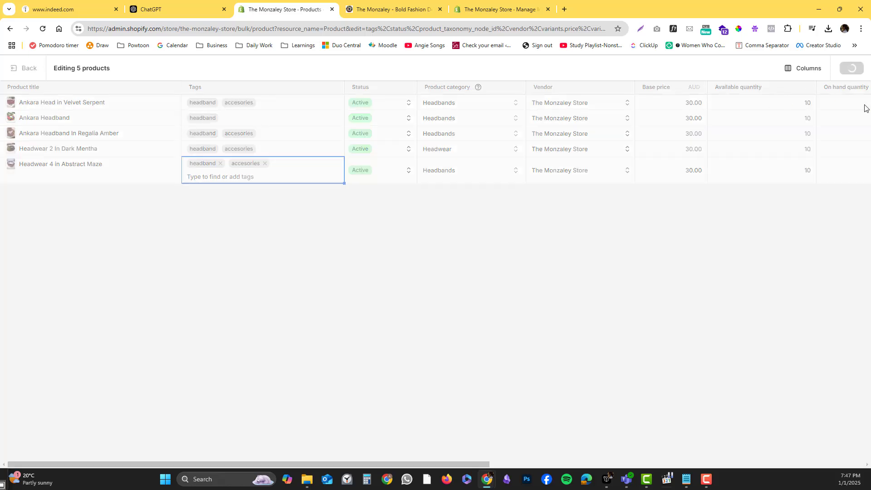
click(809, 69)
scroll(738, 199, down, 5)
scroll(736, 209, down, 5)
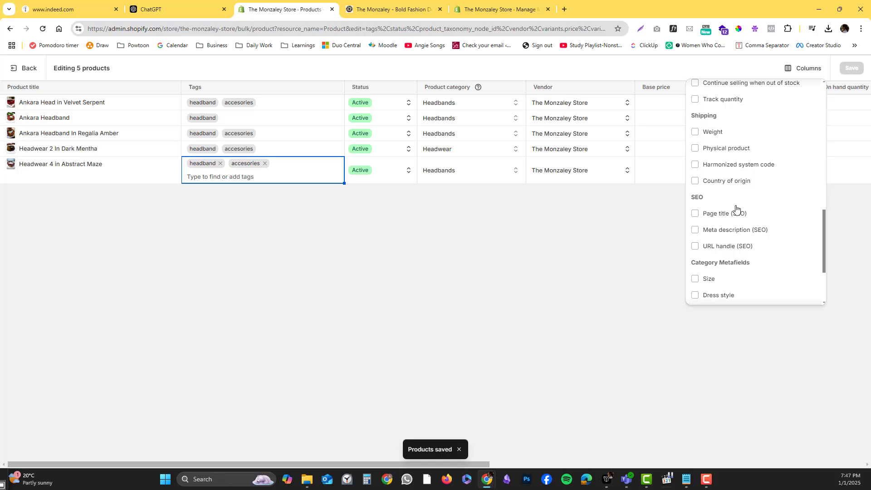
scroll(736, 208, down, 3)
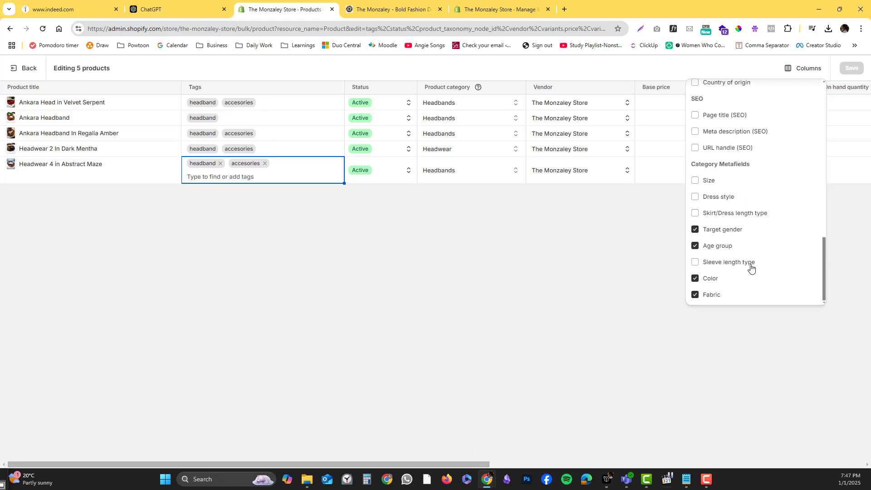
scroll(753, 250, up, 10)
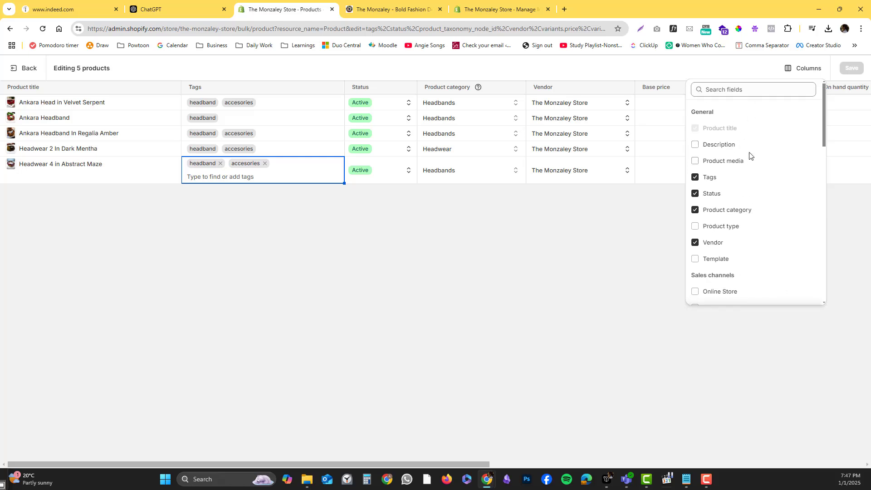
click(643, 239)
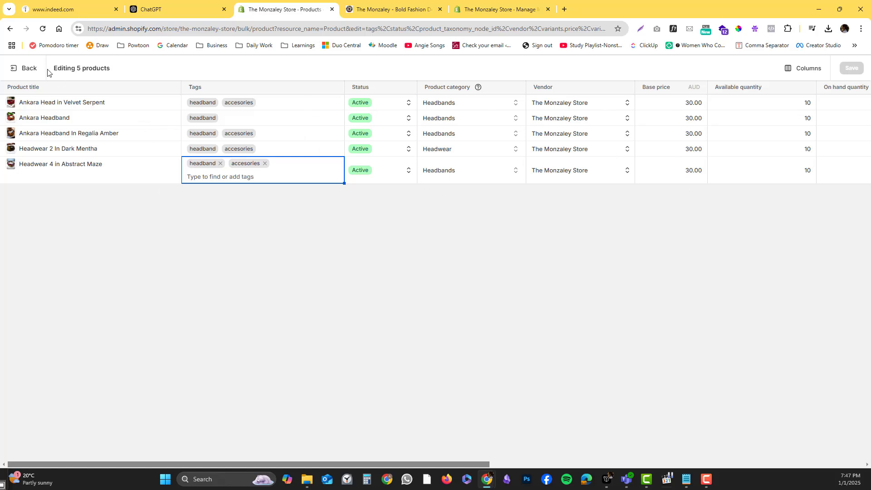
Step: Check Ankara Head in Velvet Serpent's tags, then return to the full Products list
click(28, 69)
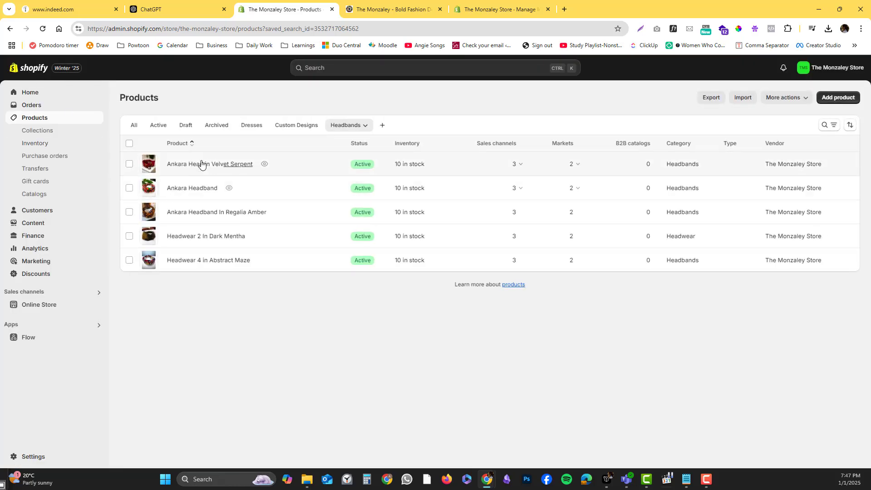
click(202, 165)
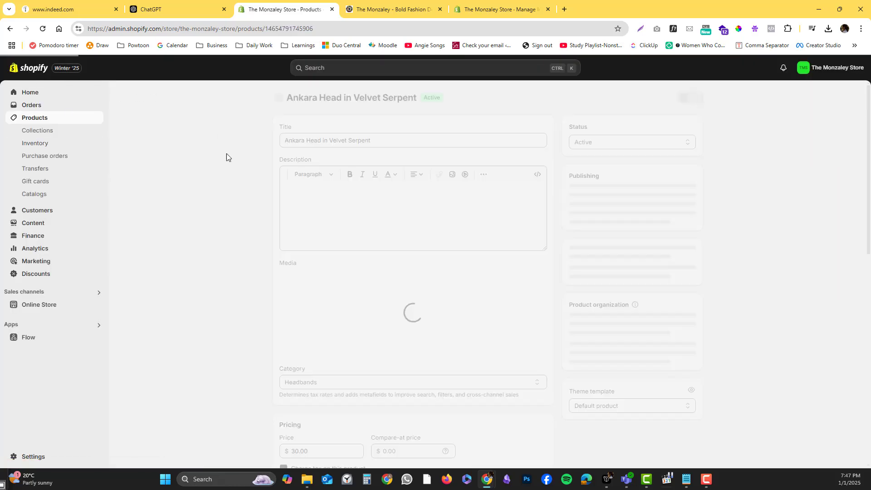
scroll(318, 232, down, 5)
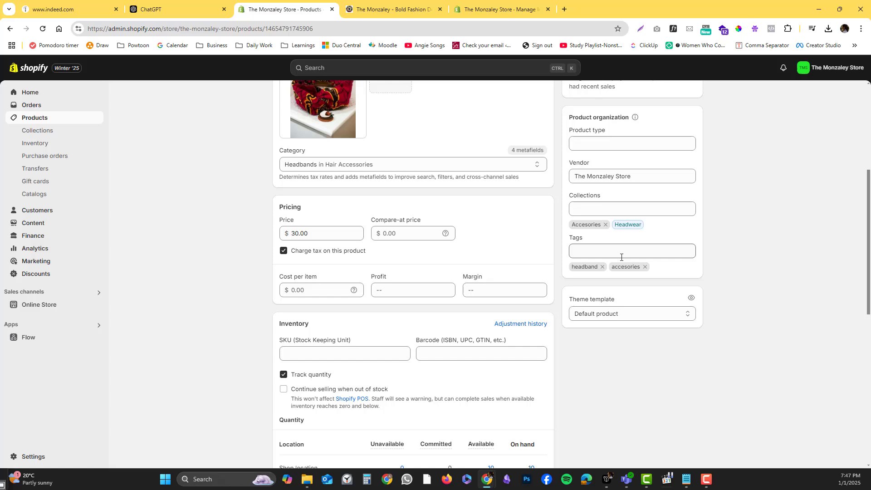
click(34, 131)
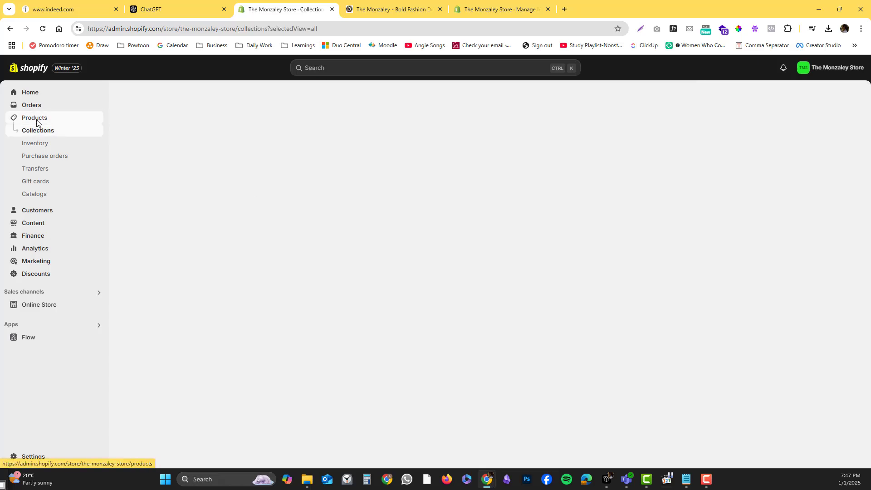
click(38, 119)
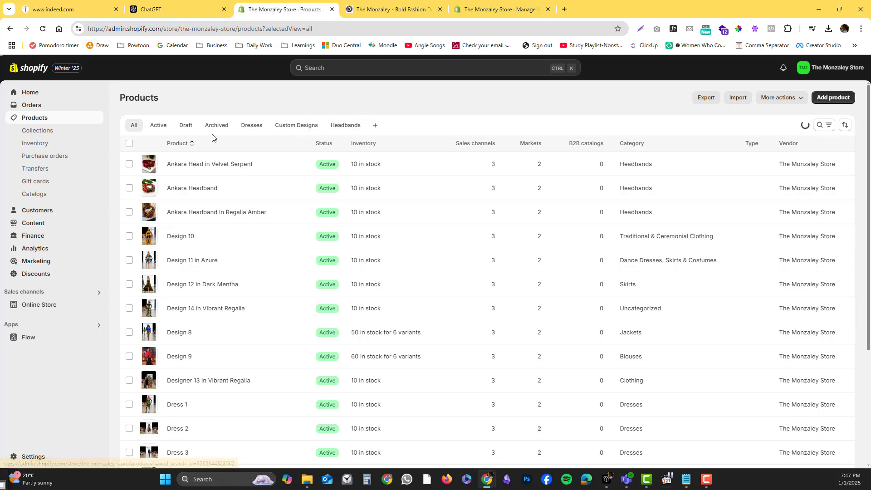
Step: In the Custom Designs view, select Design 10, Design 14 in Vibrant Regalia and the first Dress 5
click(284, 131)
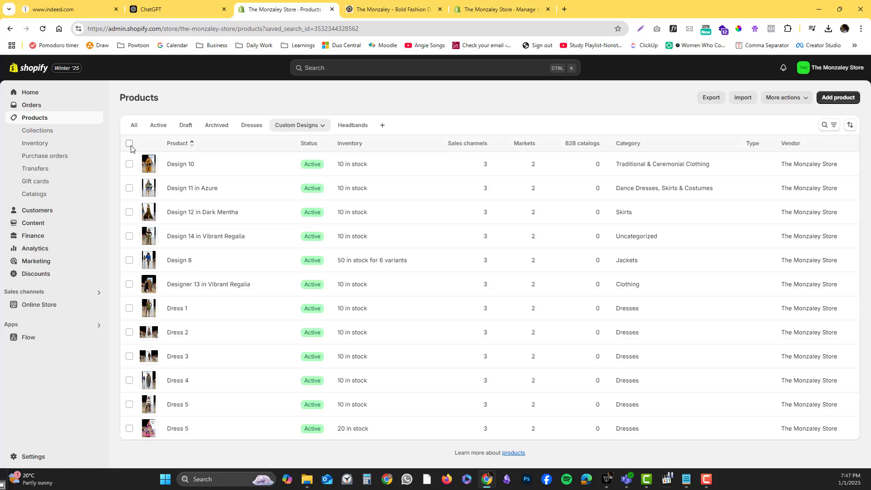
click(130, 143)
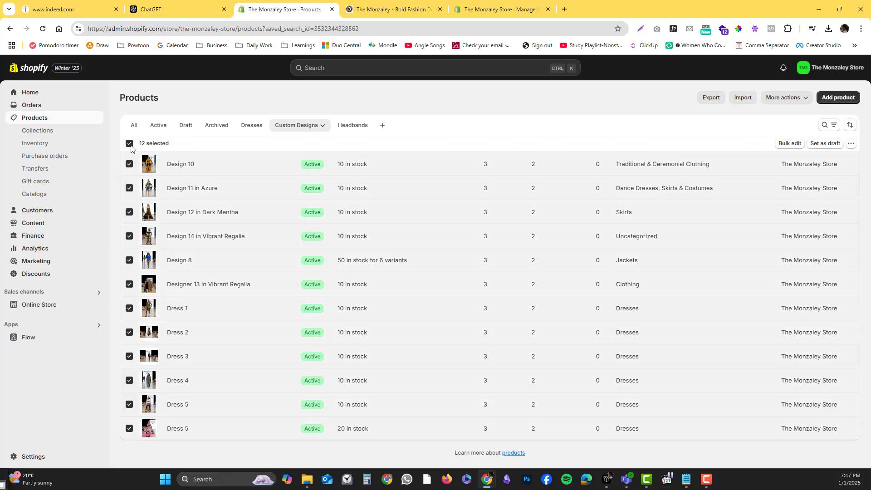
click(130, 144)
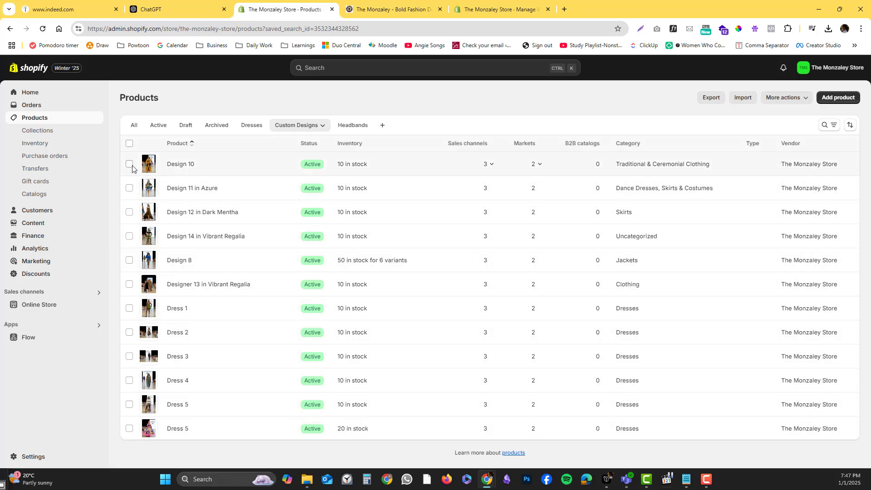
click(130, 164)
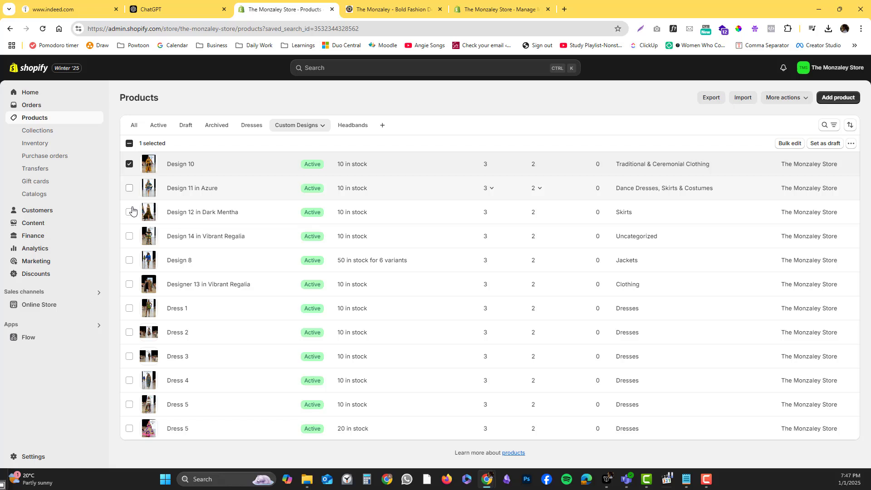
click(129, 237)
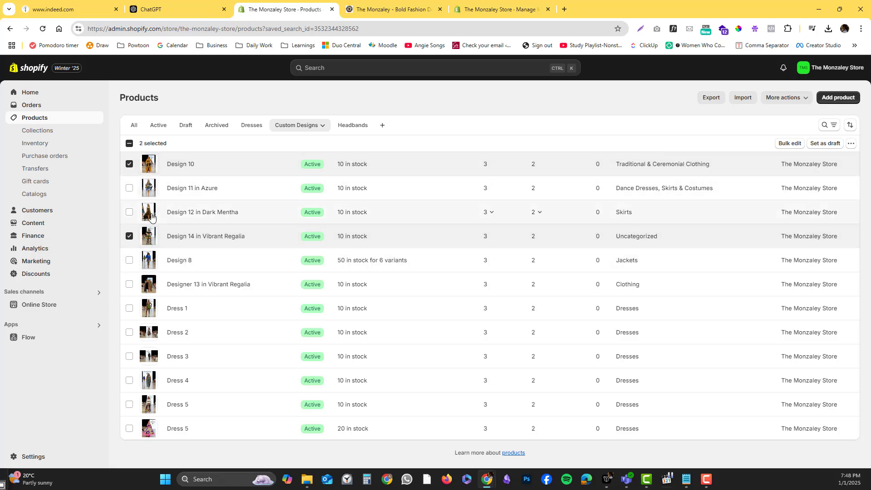
click(130, 404)
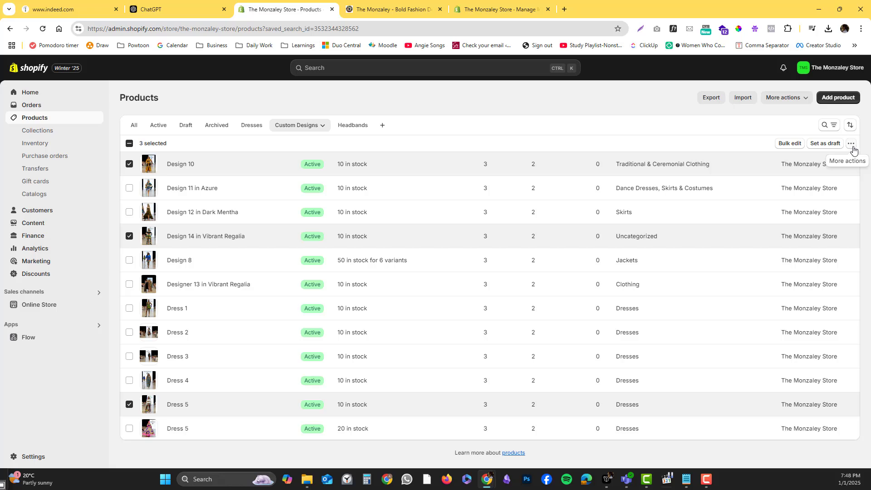
click(852, 143)
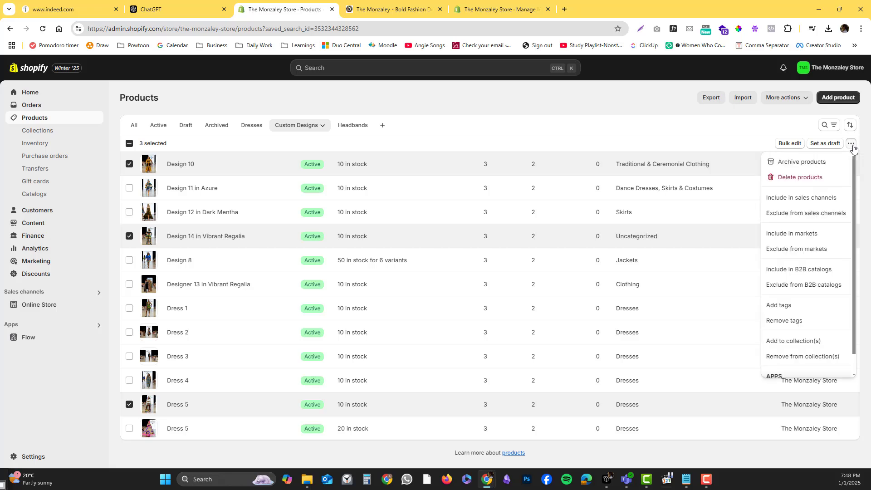
Step: Remove the 'dress' tag from the three selected custom-design products
click(779, 322)
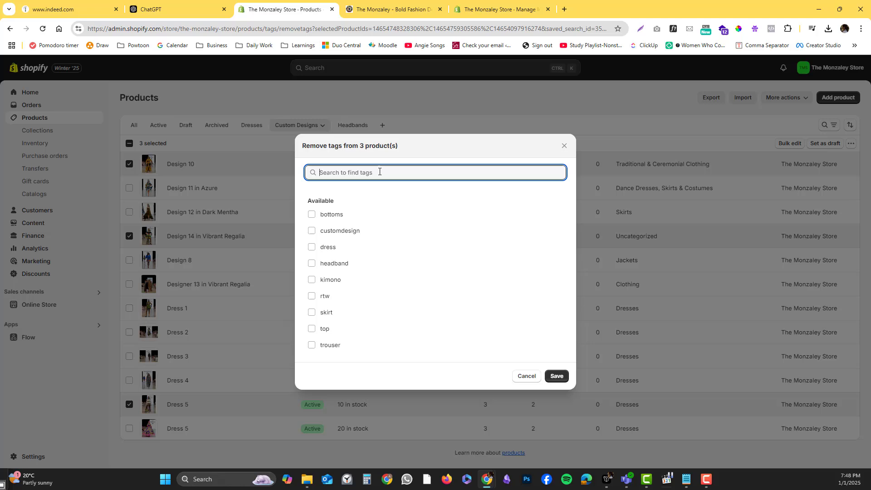
text(dress)
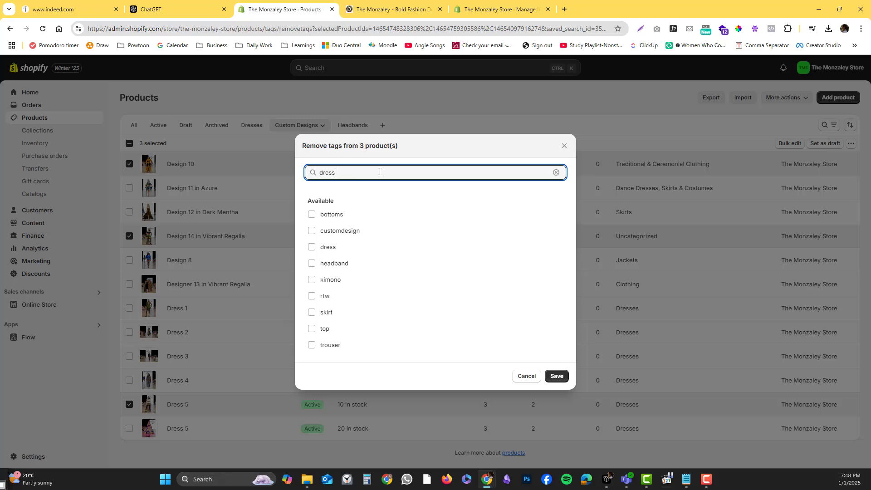
click(317, 217)
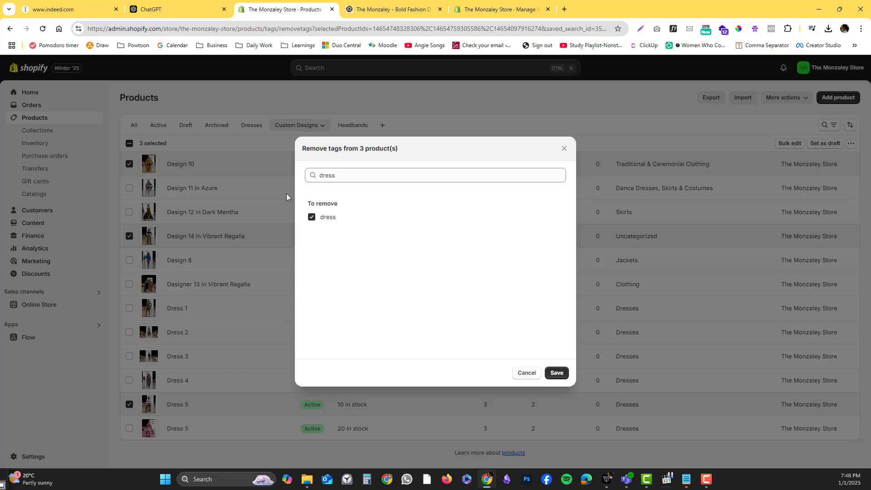
click(554, 372)
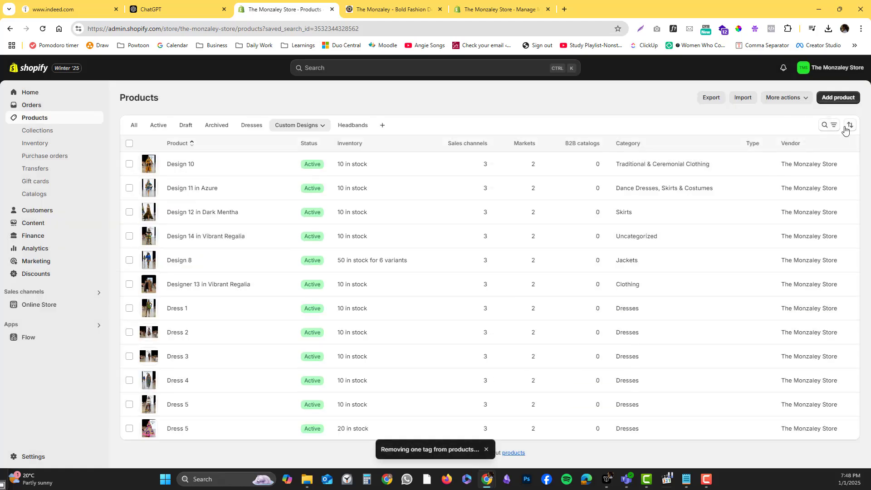
click(130, 164)
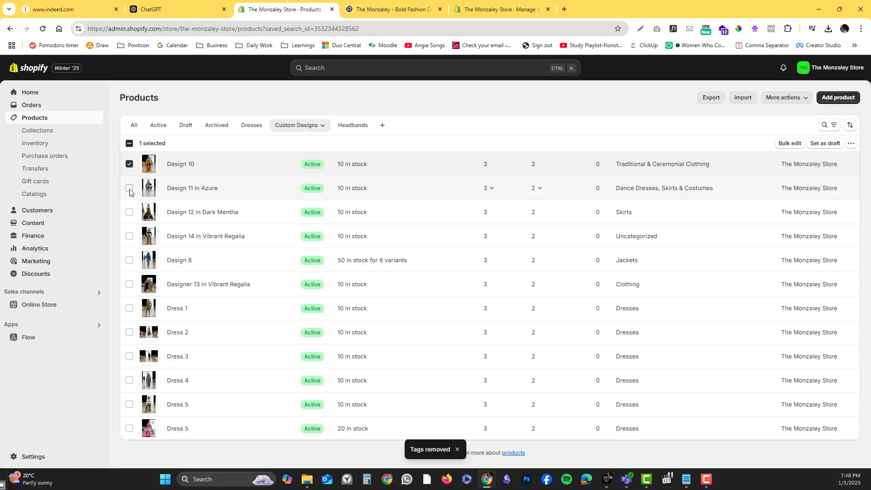
Step: Bulk-add the kimono, bottoms and trouser tags to Design 10, Design 14 and Dress 5
click(129, 236)
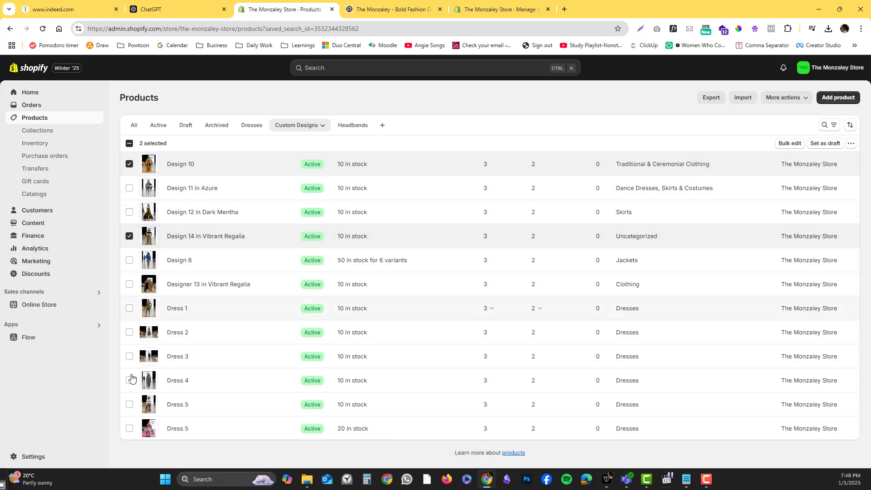
click(130, 406)
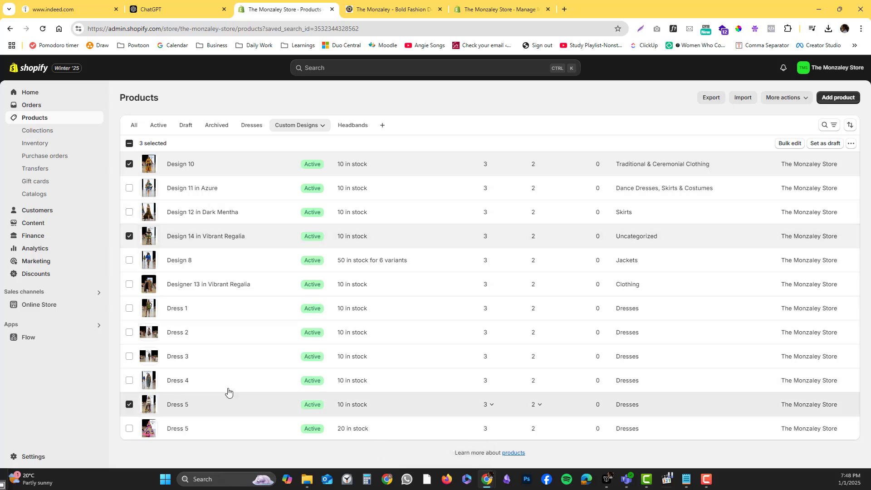
click(850, 143)
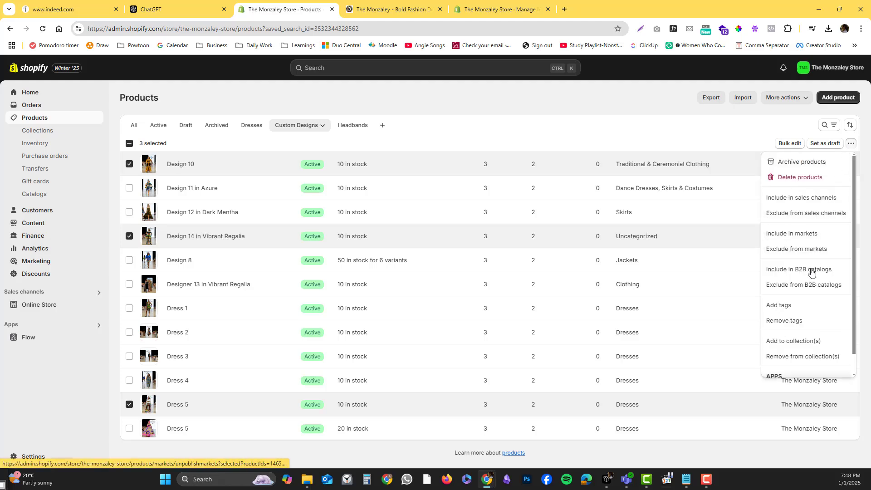
click(806, 307)
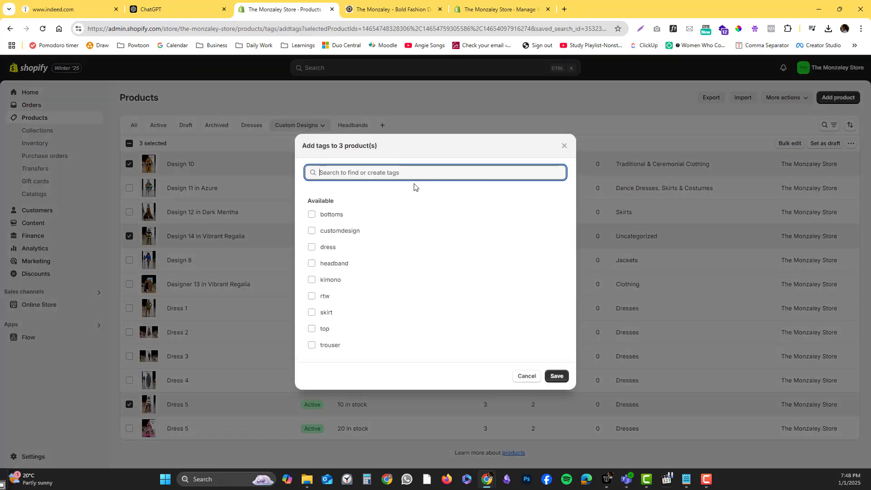
click(313, 279)
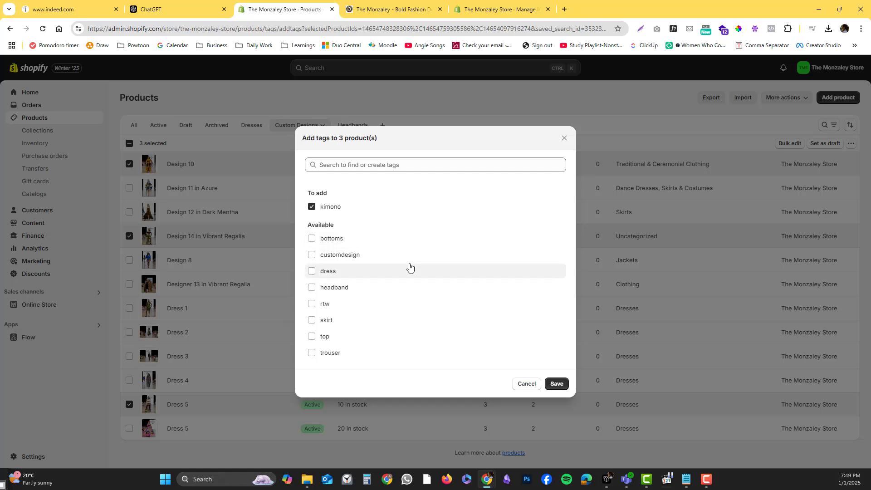
click(312, 239)
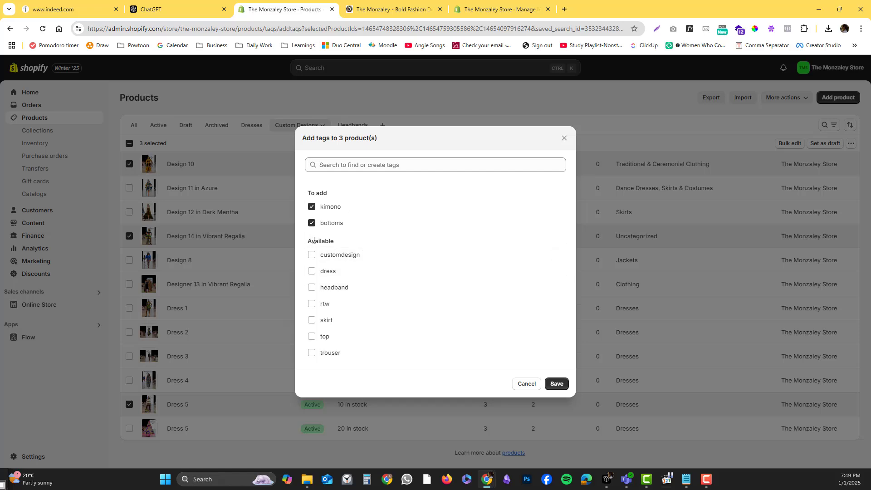
click(312, 353)
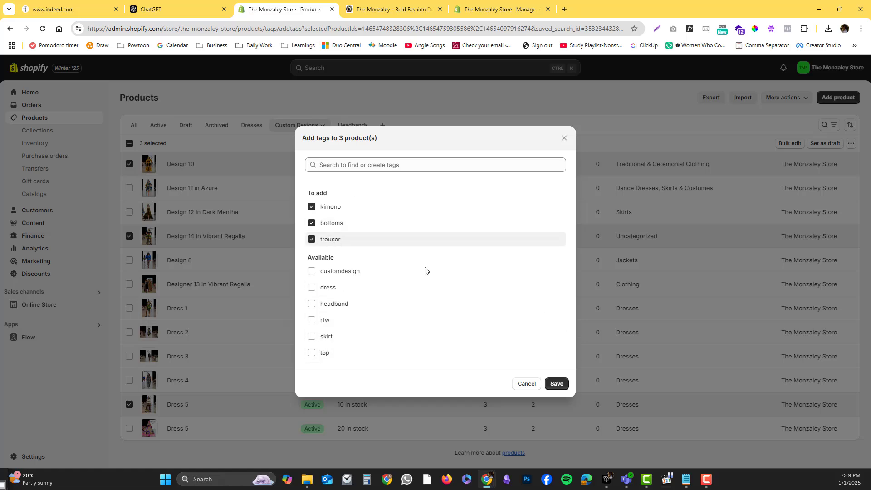
click(559, 388)
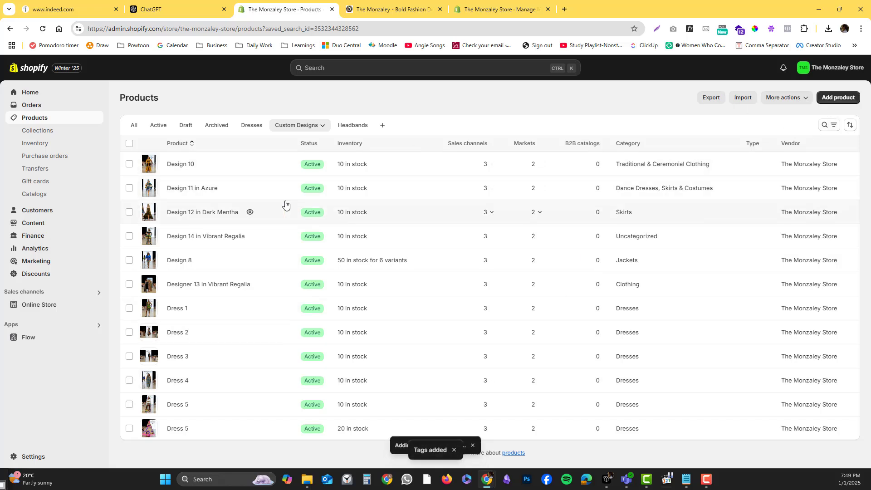
Step: Open Design 10 and review its updated tags (kimono, bottoms, trouser)
click(211, 153)
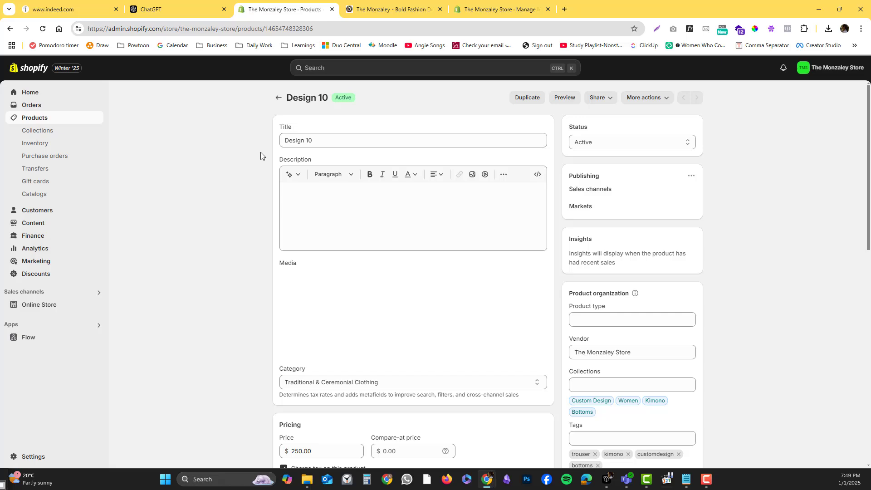
scroll(260, 154, down, 5)
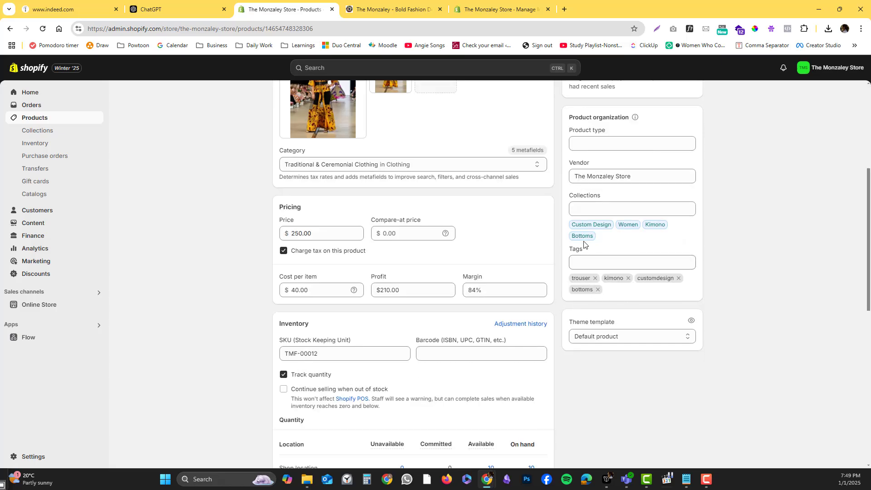
scroll(452, 222, down, 9)
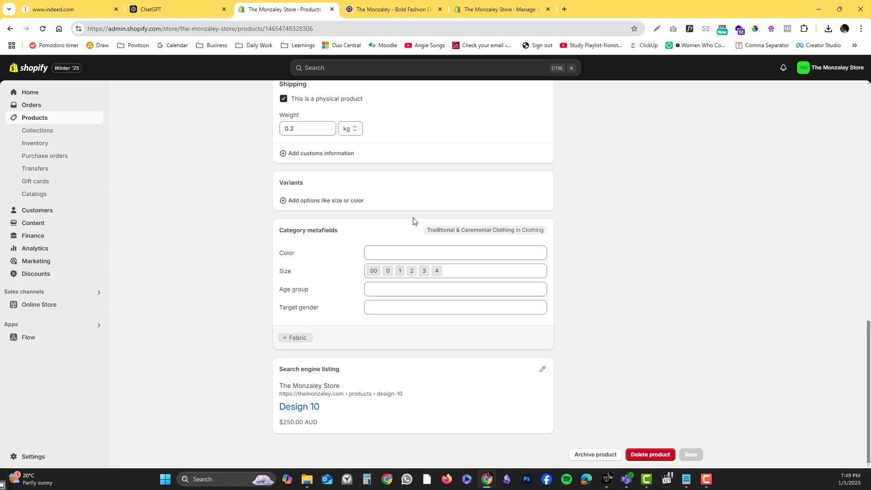
Step: Review the product counts on the Collections list, then return to all products
click(38, 129)
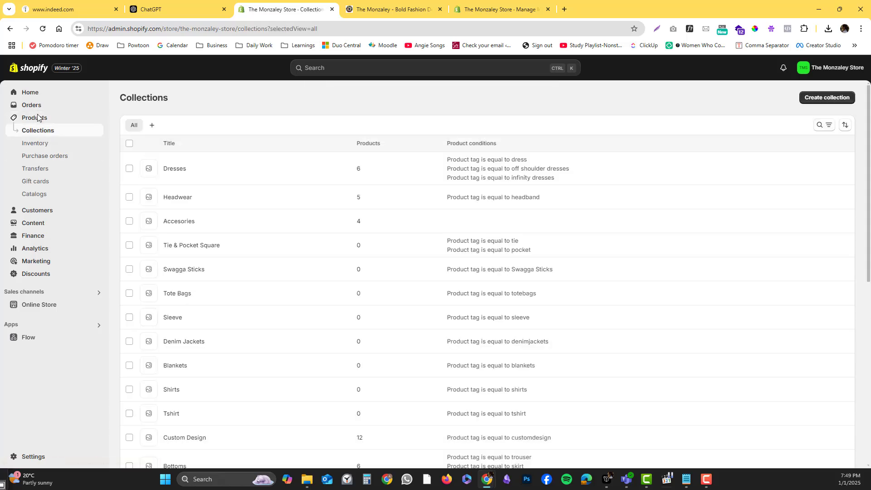
scroll(373, 245, down, 1)
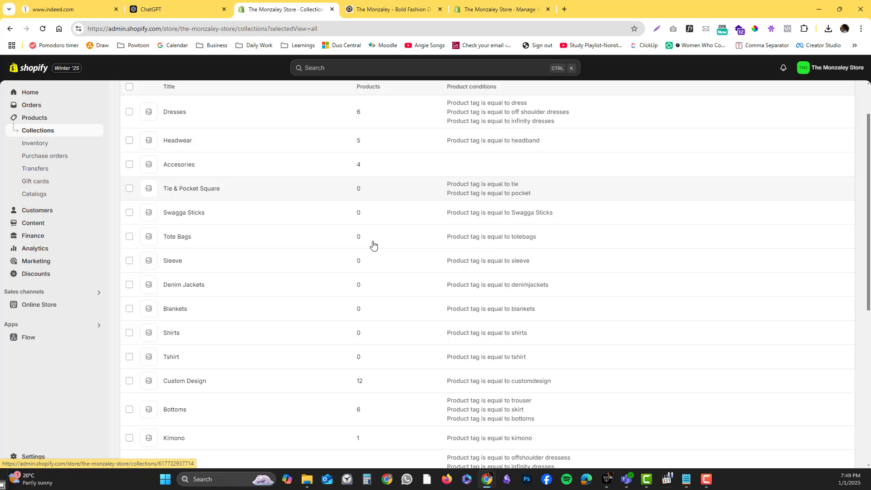
scroll(373, 245, down, 8)
scroll(373, 245, up, 10)
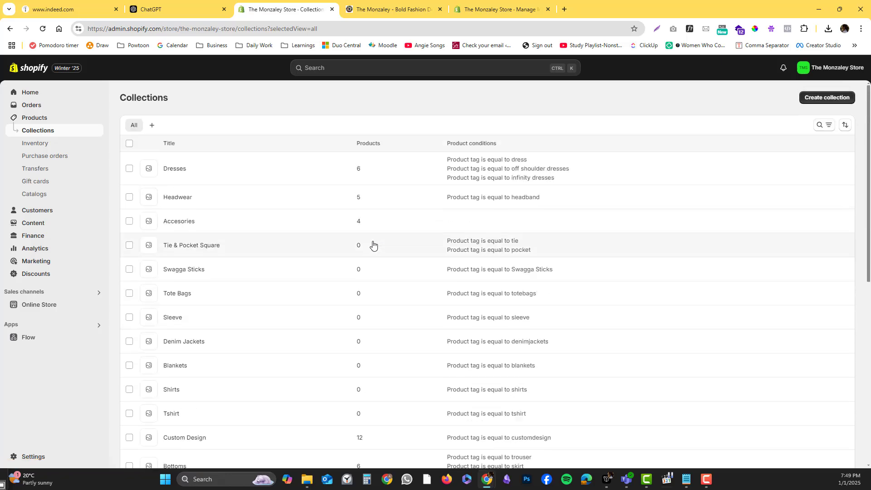
click(40, 119)
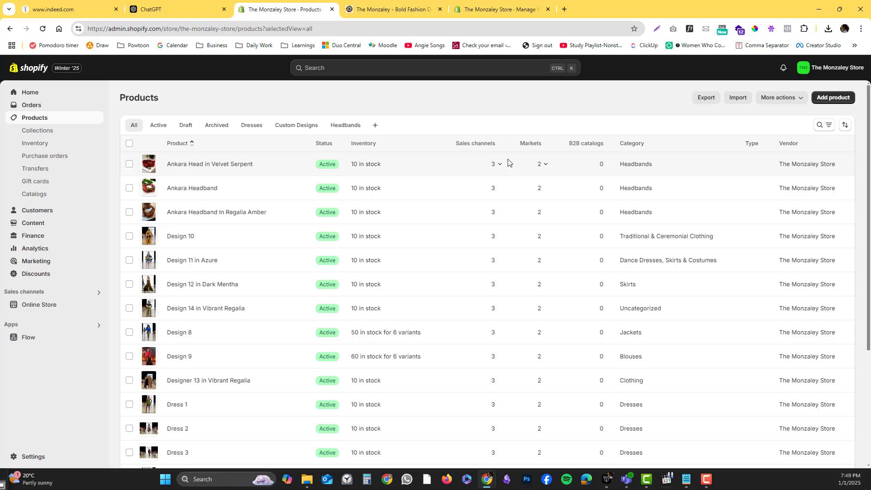
click(130, 143)
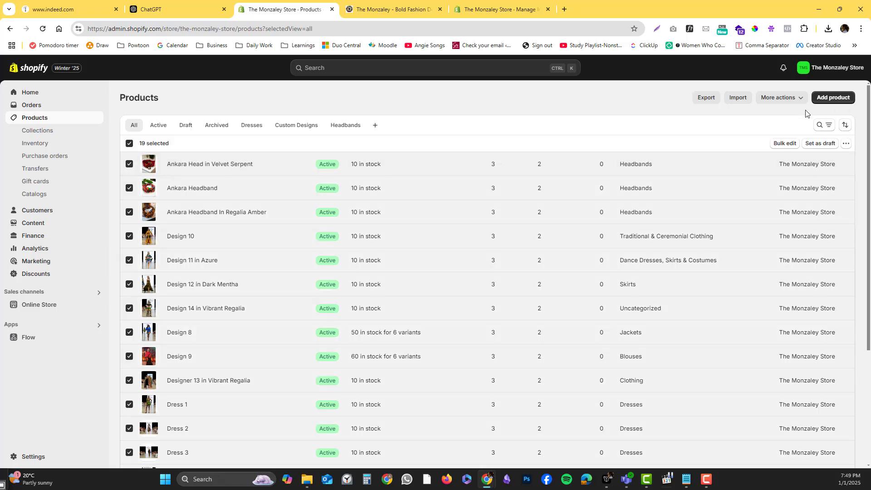
click(781, 98)
click(780, 97)
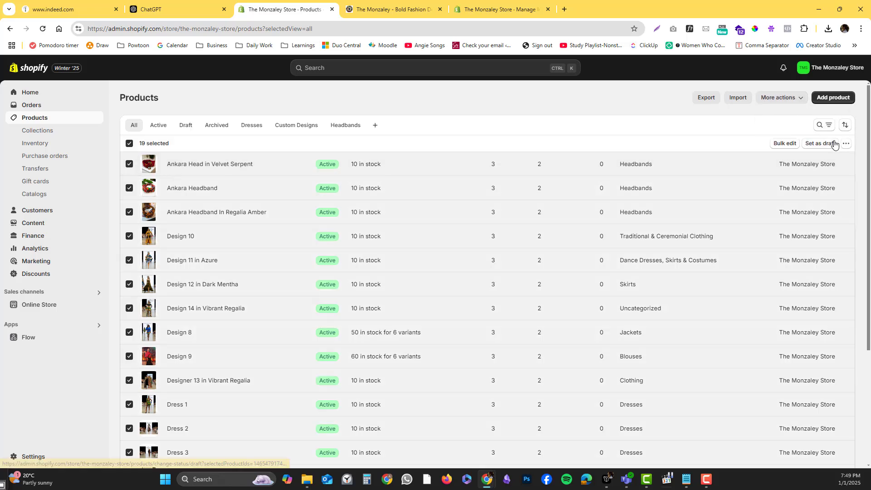
click(846, 144)
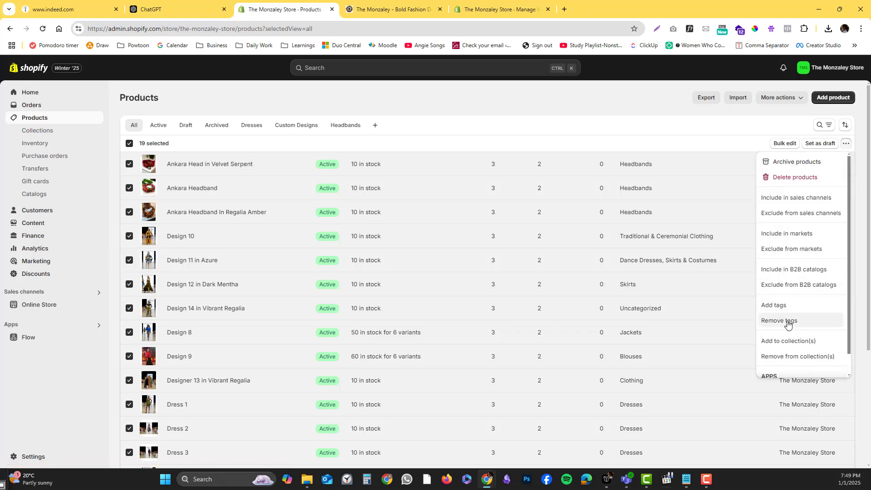
scroll(785, 319, down, 1)
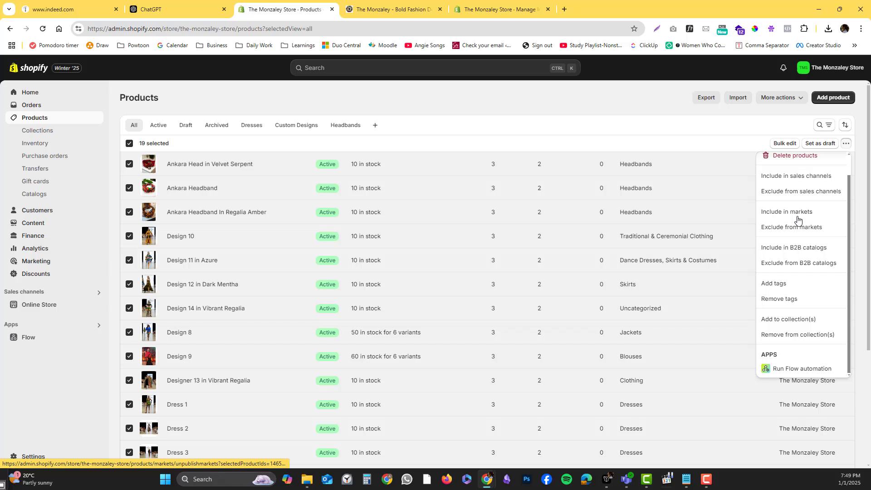
scroll(798, 217, up, 1)
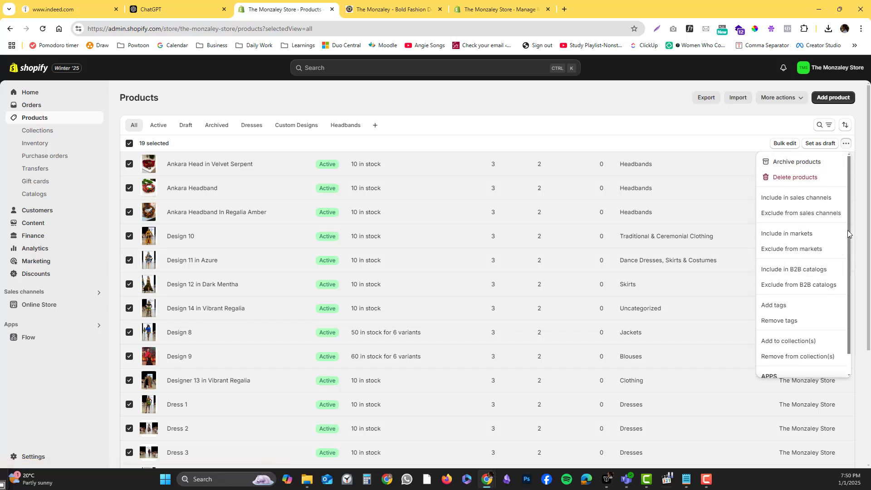
drag(848, 233, 847, 267)
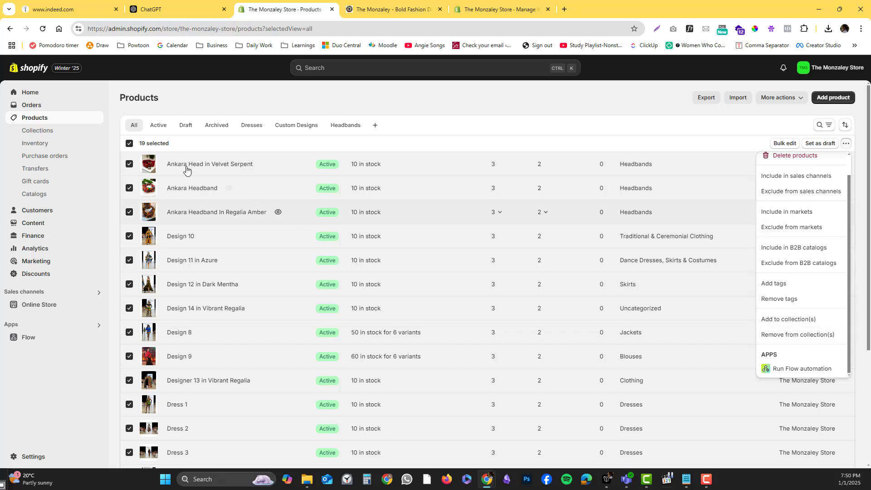
click(129, 144)
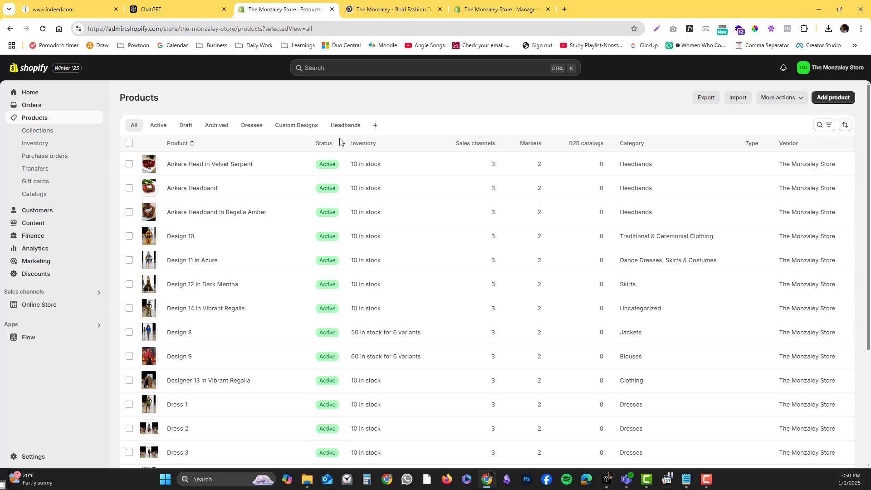